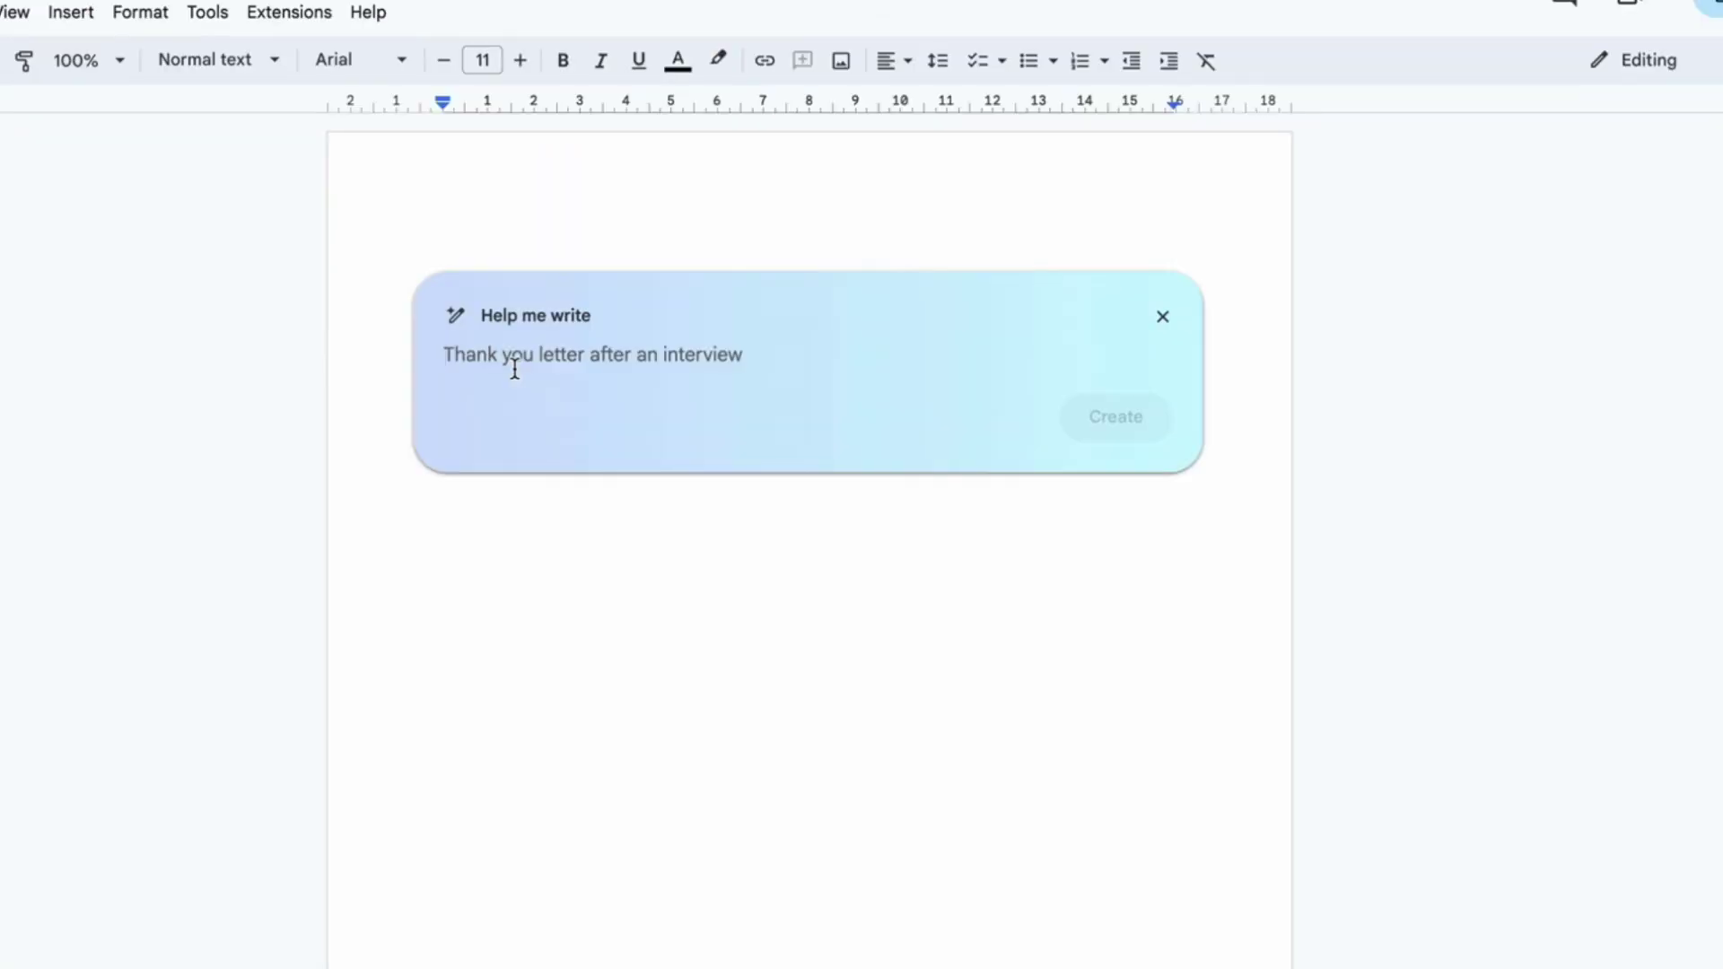
Step: Ask Help me write for a thank-you letter to my boss for supporting me
{"action": "type", "text": "Thank you letter to my boss for supporting me with the bi"}
{"action": "key", "text": "Return"}
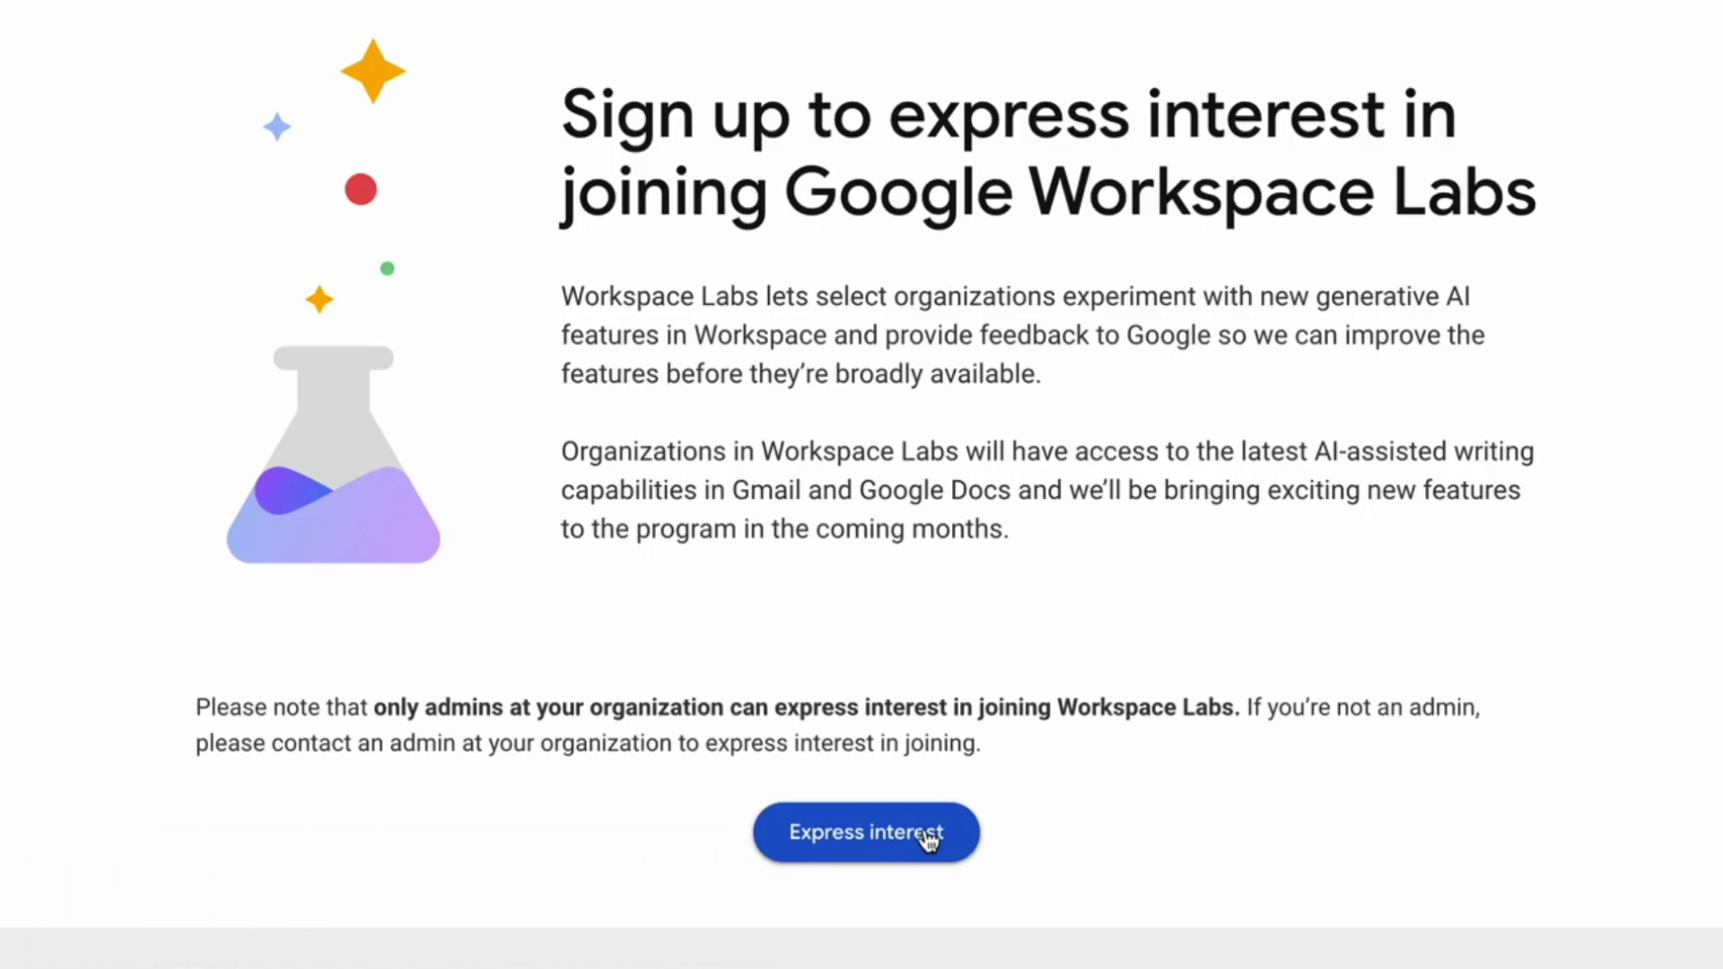
{"action": "left_click_drag", "start_coordinate": [429, 708], "coordinate": [725, 699]}
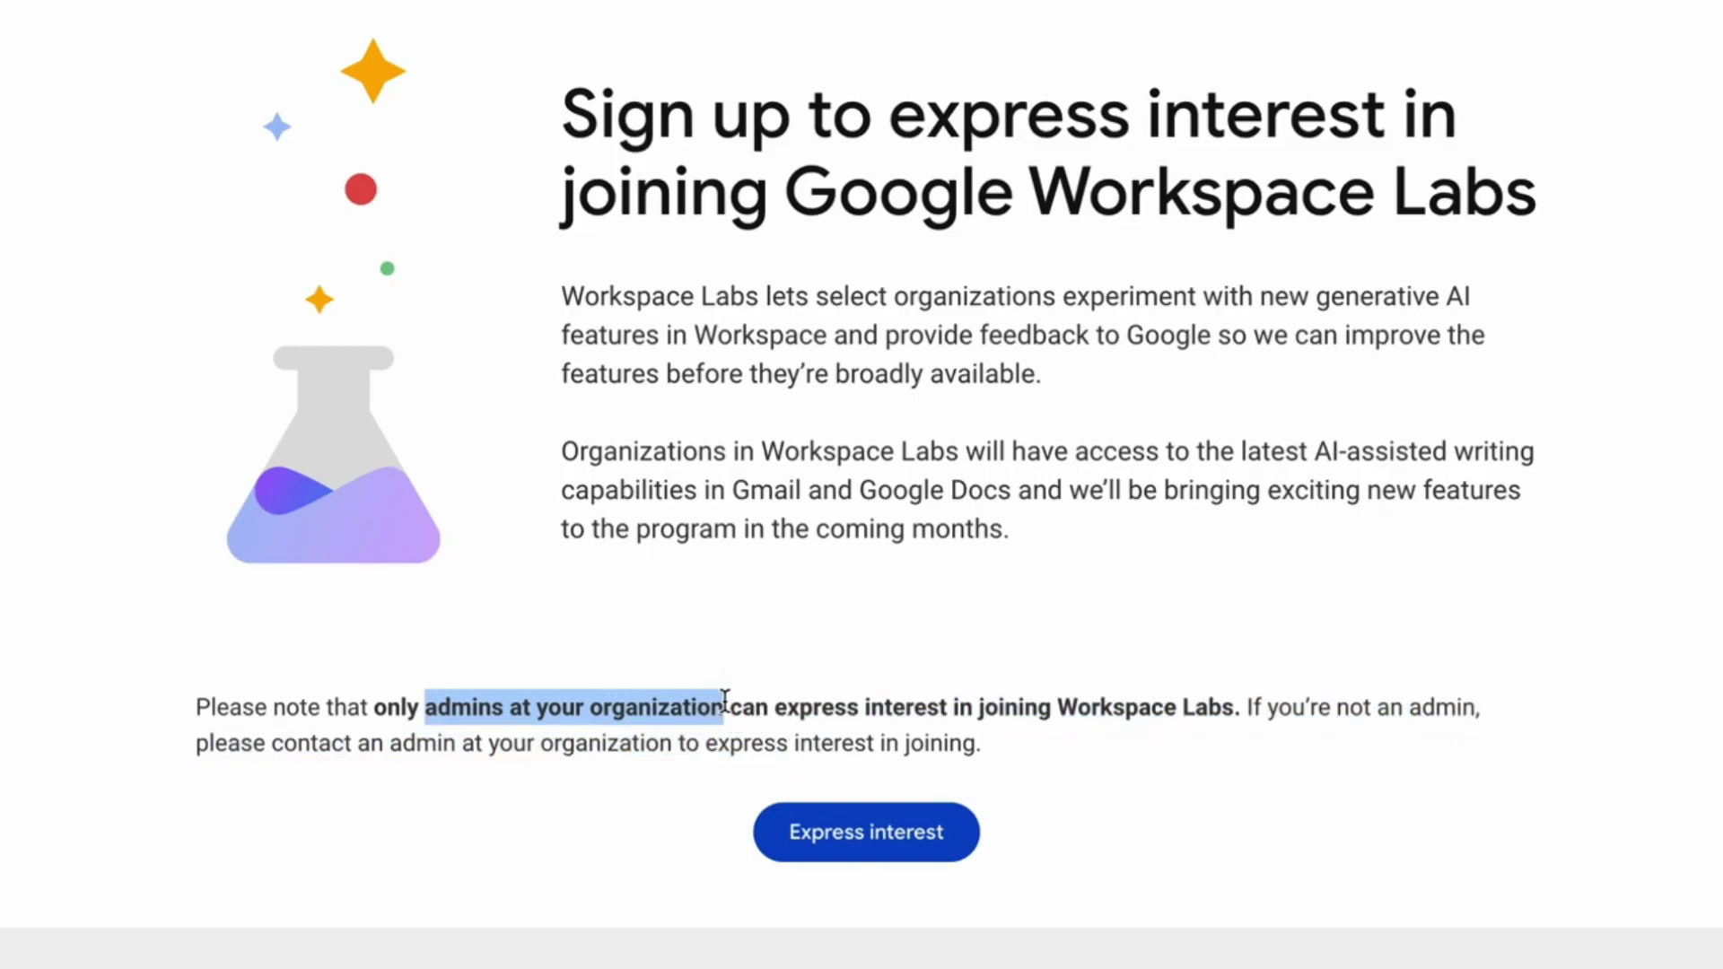
{"action": "left_click", "coordinate": [858, 664]}
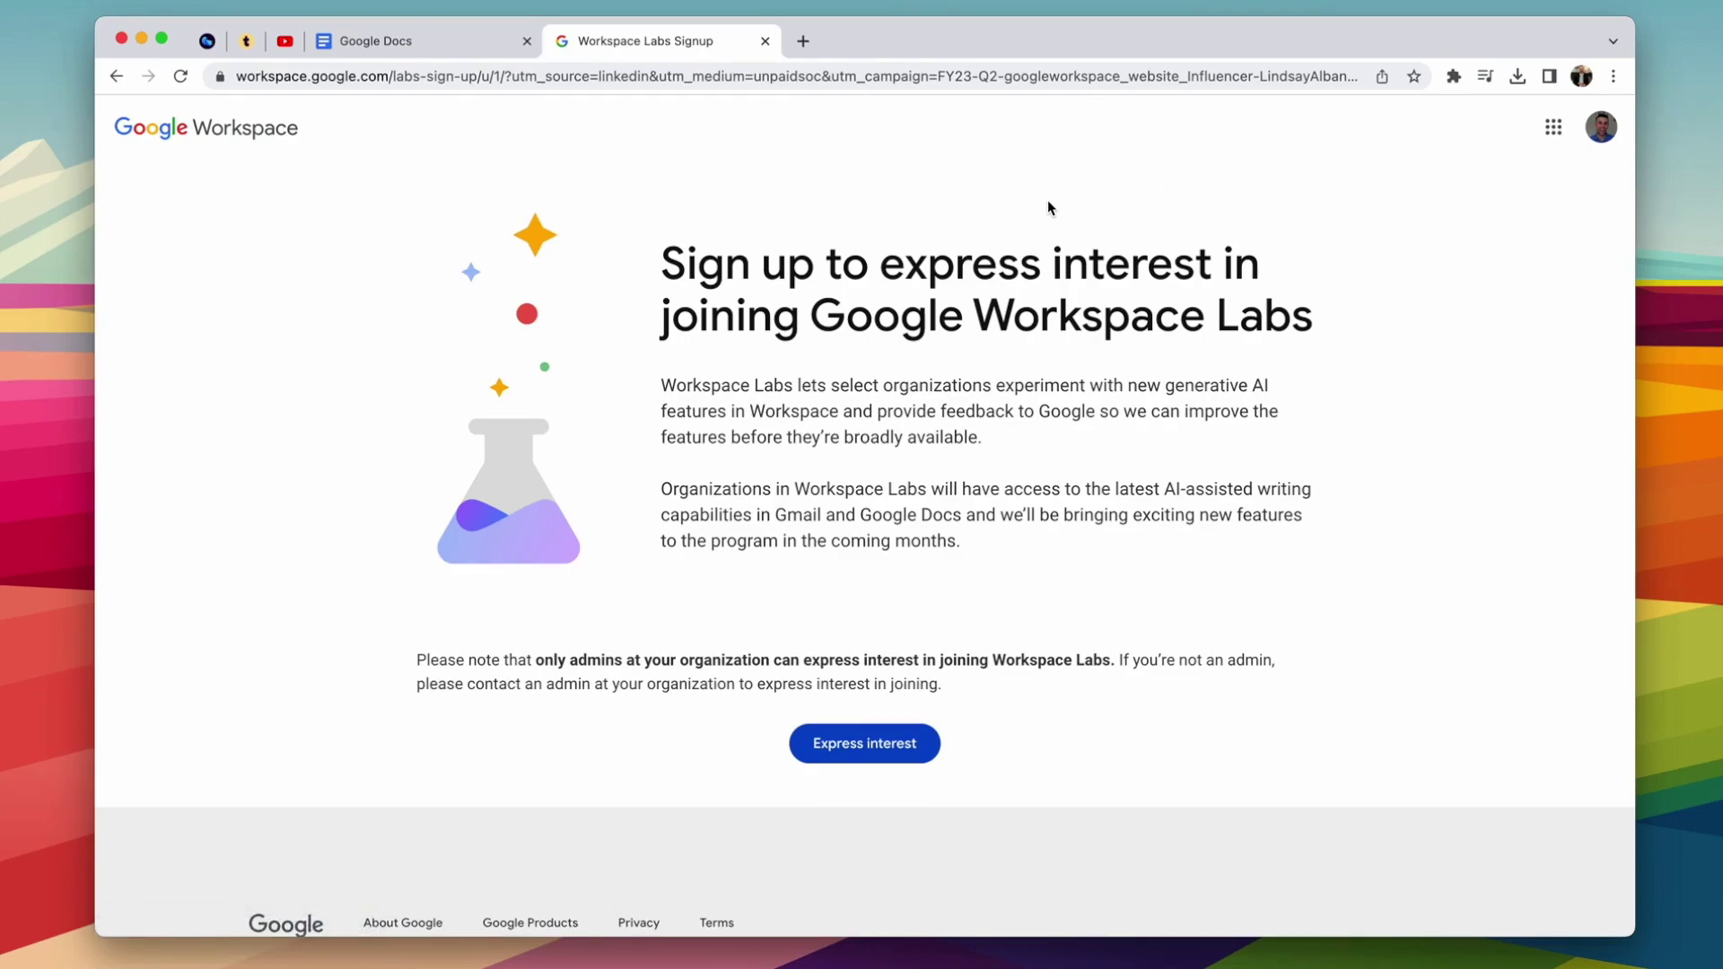
Step: Start a blank document from the Docs home page and dismiss the Help me write prompt
{"action": "left_click", "coordinate": [472, 37]}
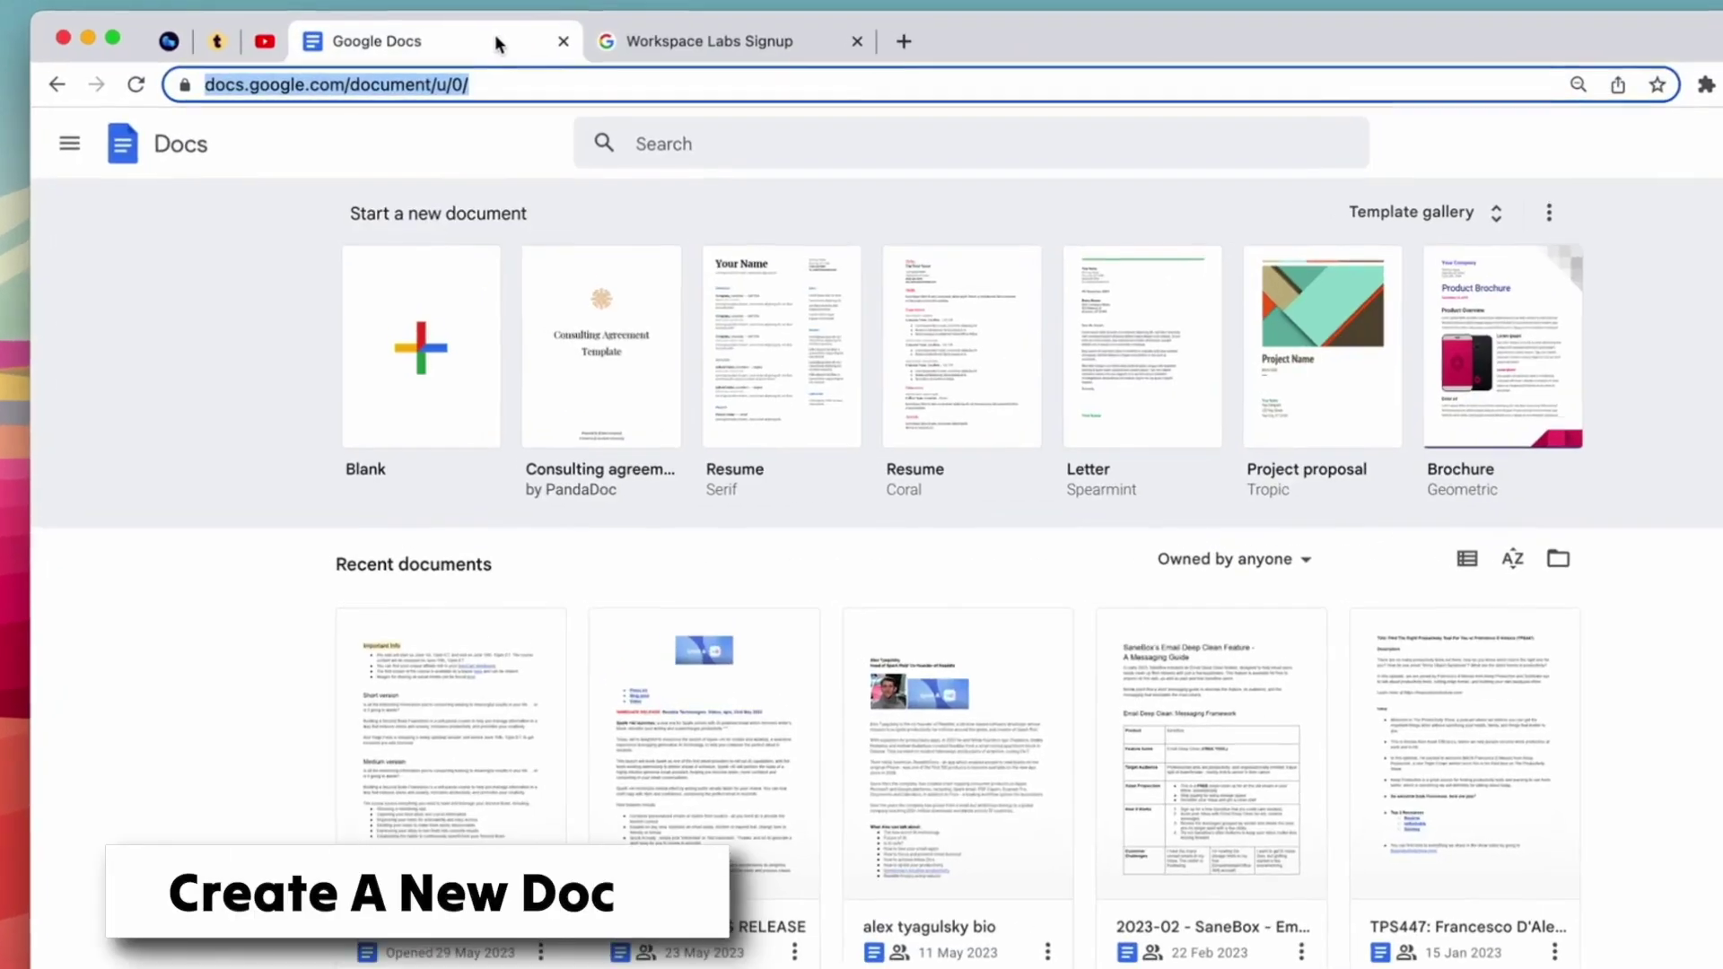
{"action": "left_click", "coordinate": [440, 299]}
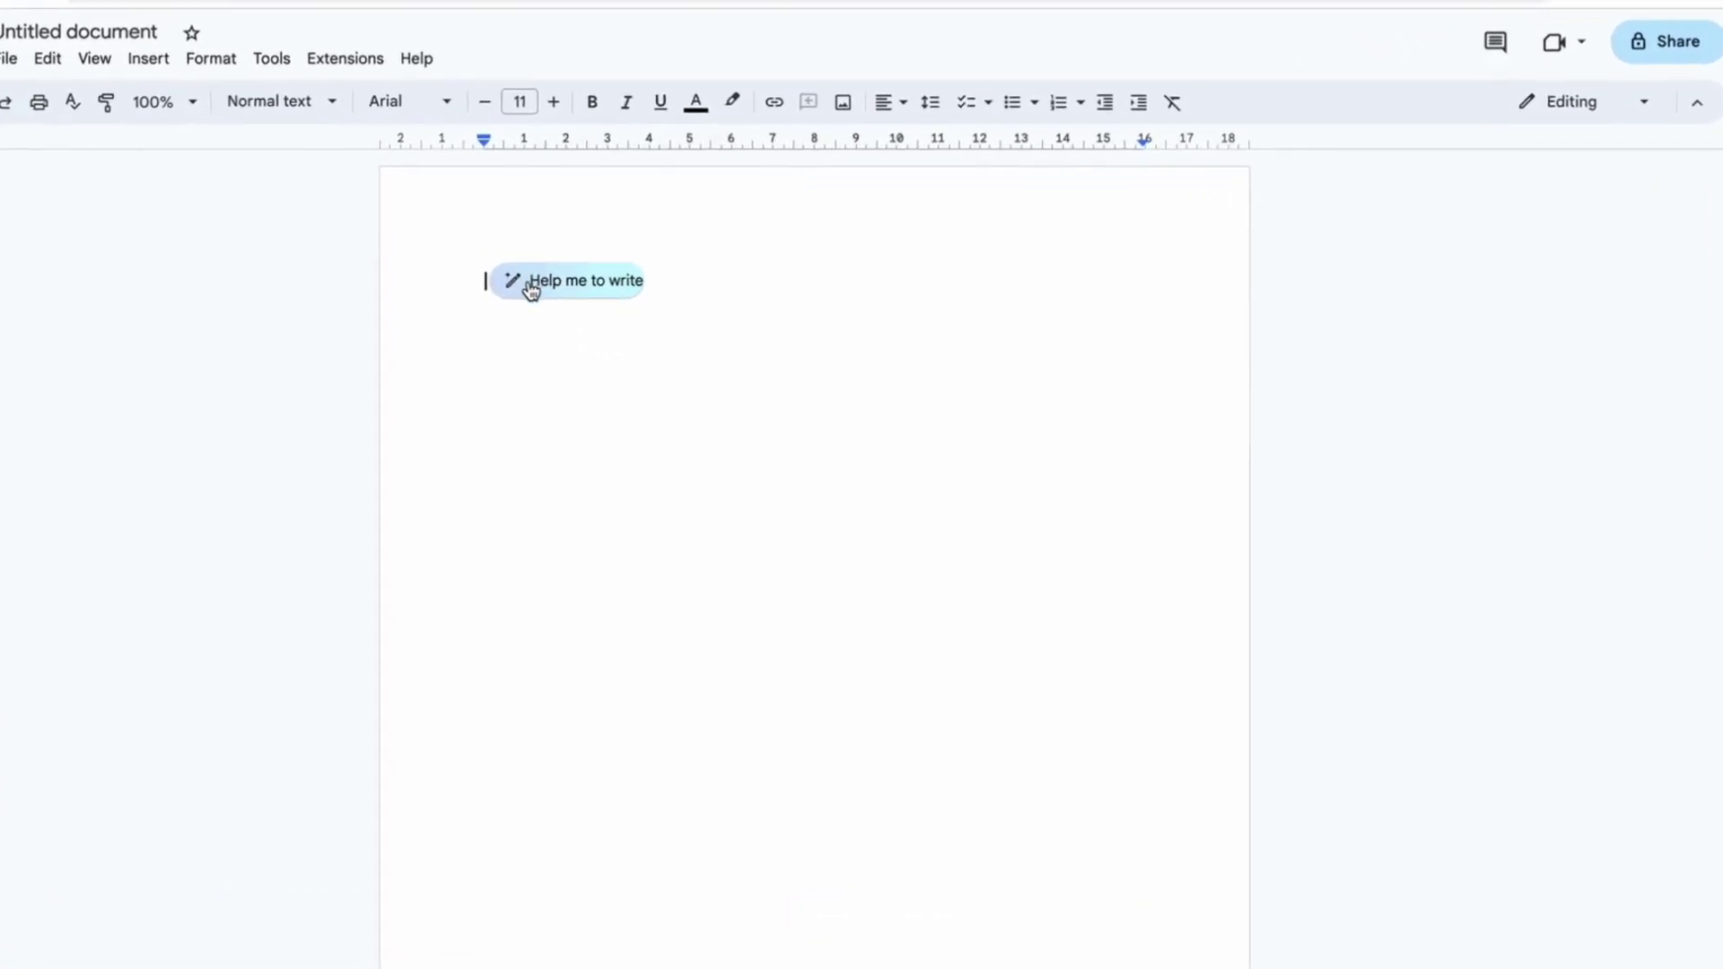
{"action": "left_click", "coordinate": [533, 286]}
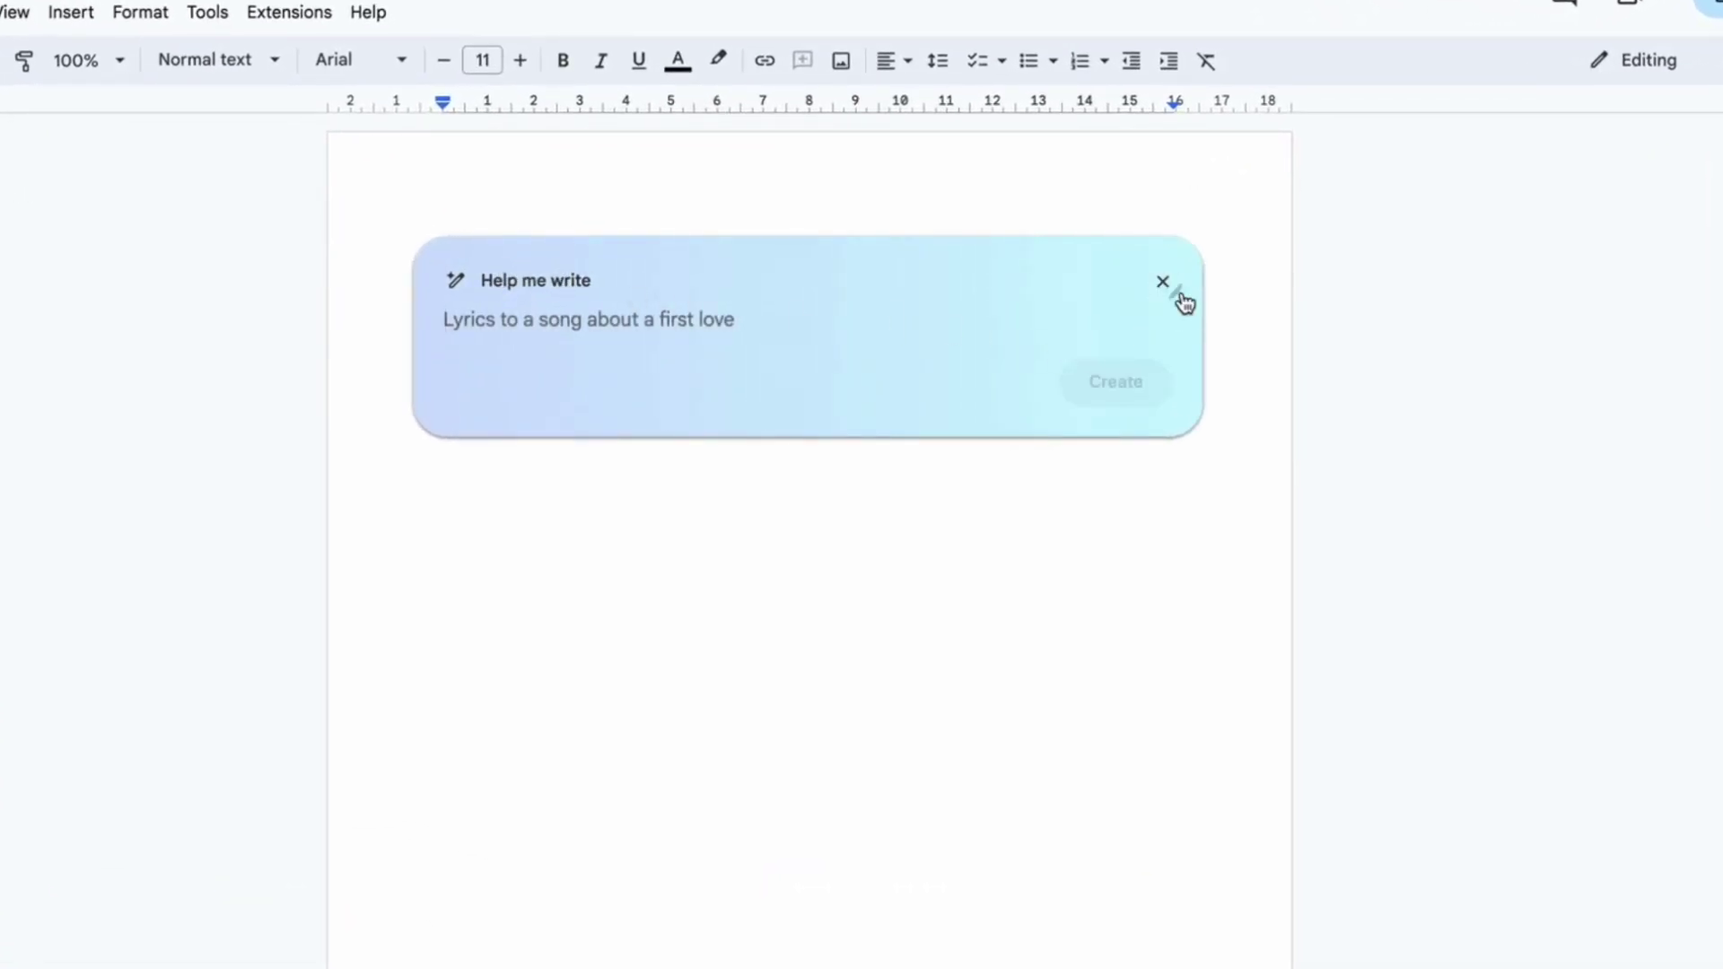
{"action": "left_click", "coordinate": [1164, 283]}
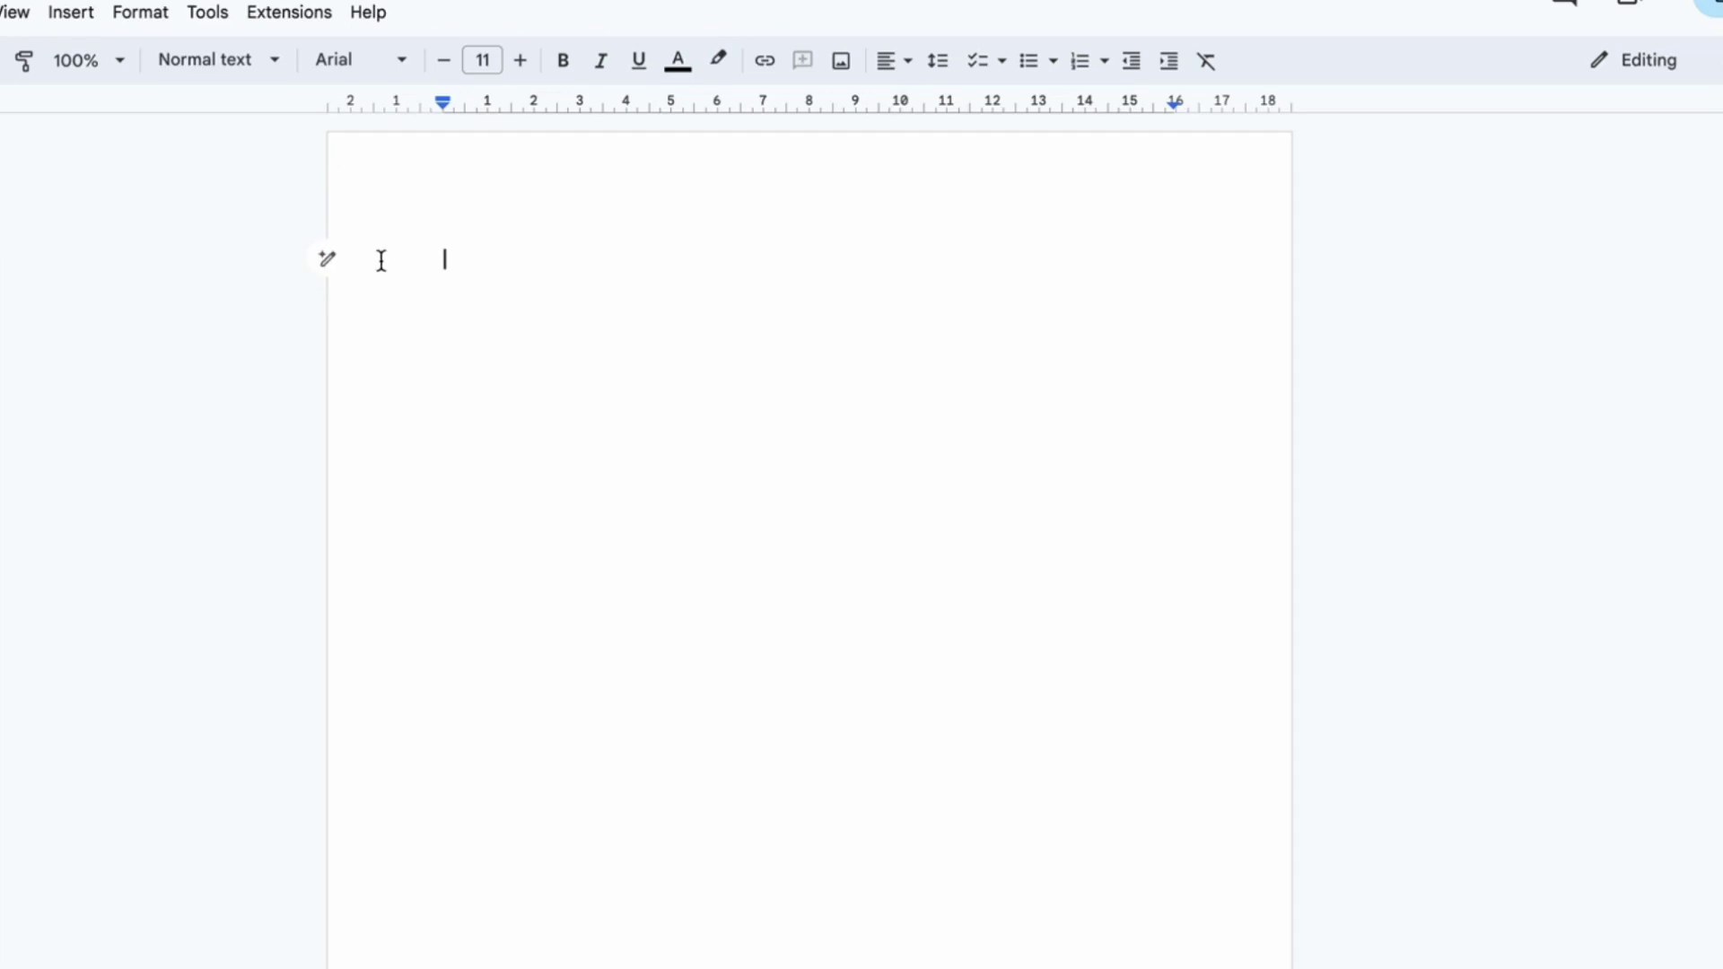
Step: Prompt Help me write for a thank-you letter about the latest AI announcement, with release references and LinkedIn help
{"action": "left_click", "coordinate": [327, 260]}
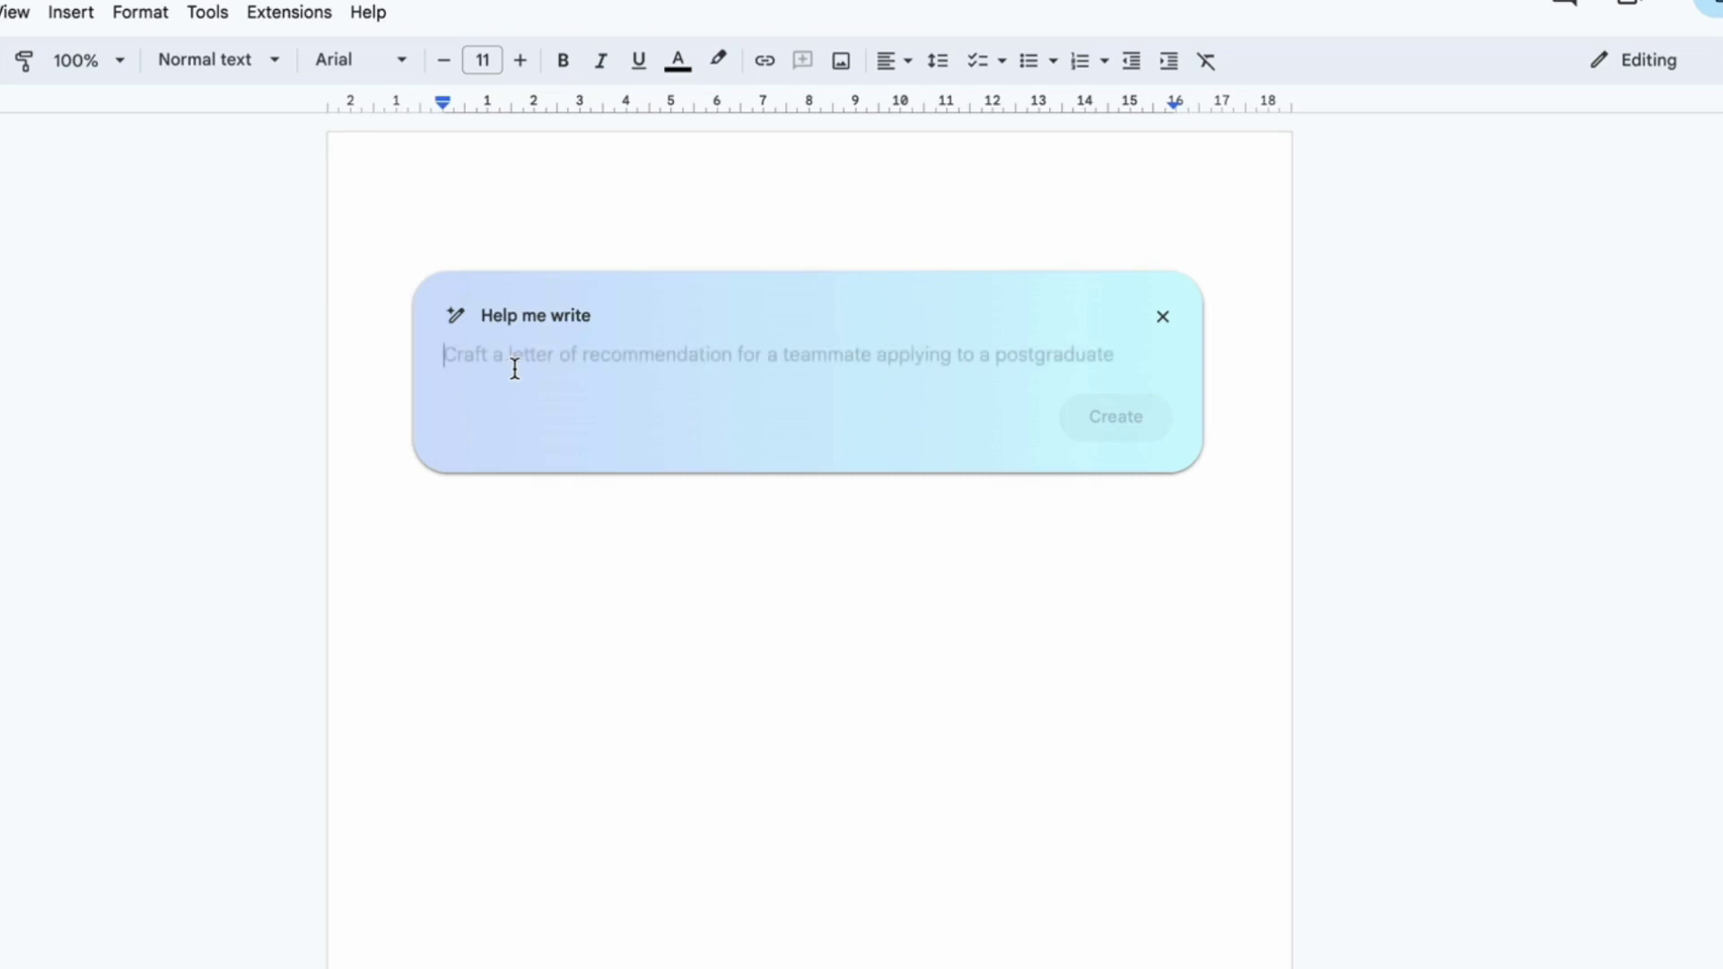
{"action": "type", "text": "Thank you p"}
{"action": "key", "text": "BackSpace"}
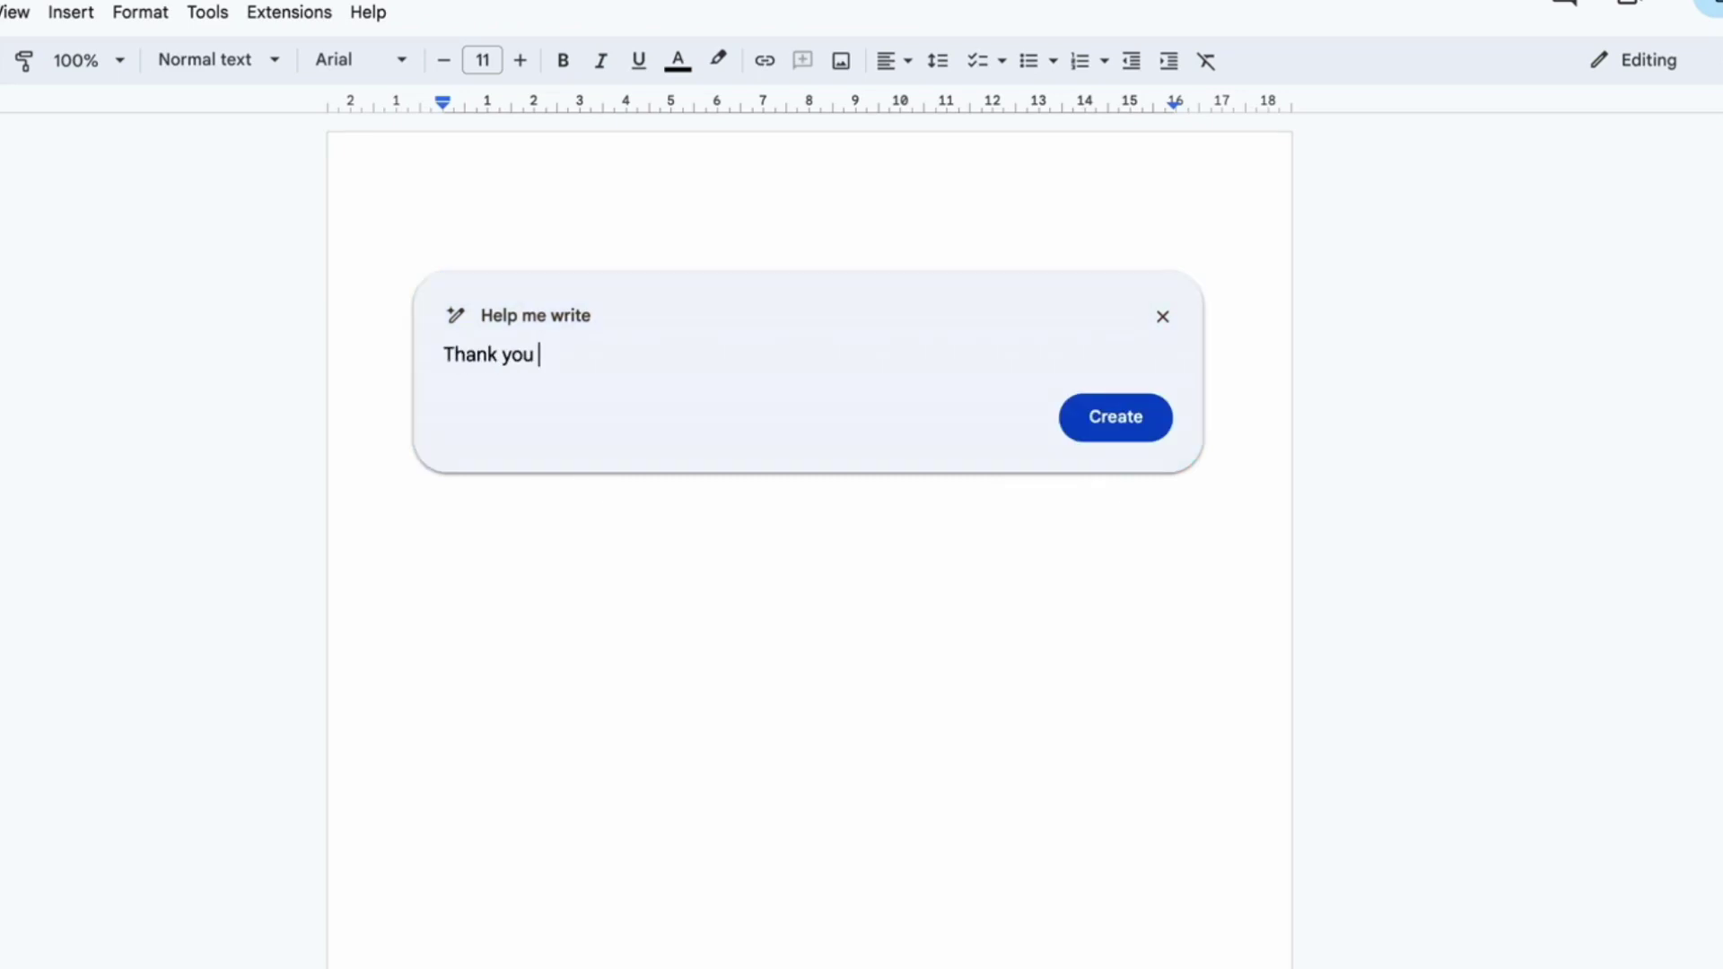
{"action": "type", "text": "letter to my boss for "}
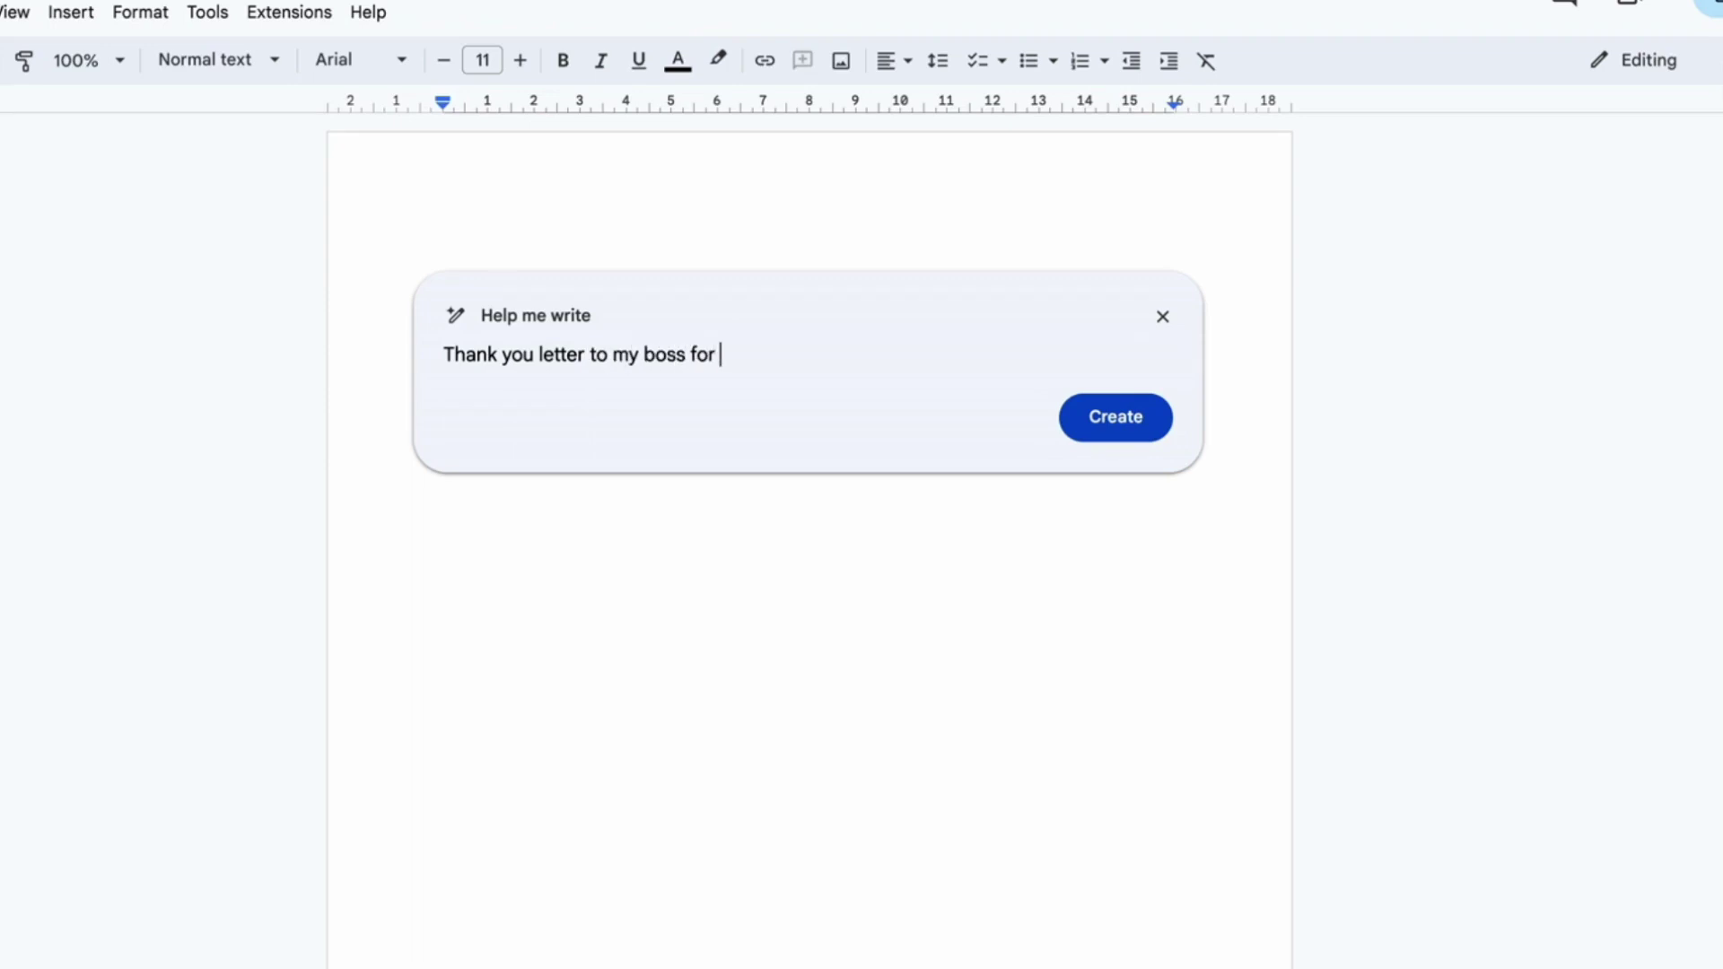
{"action": "type", "text": "supporting me with the late"}
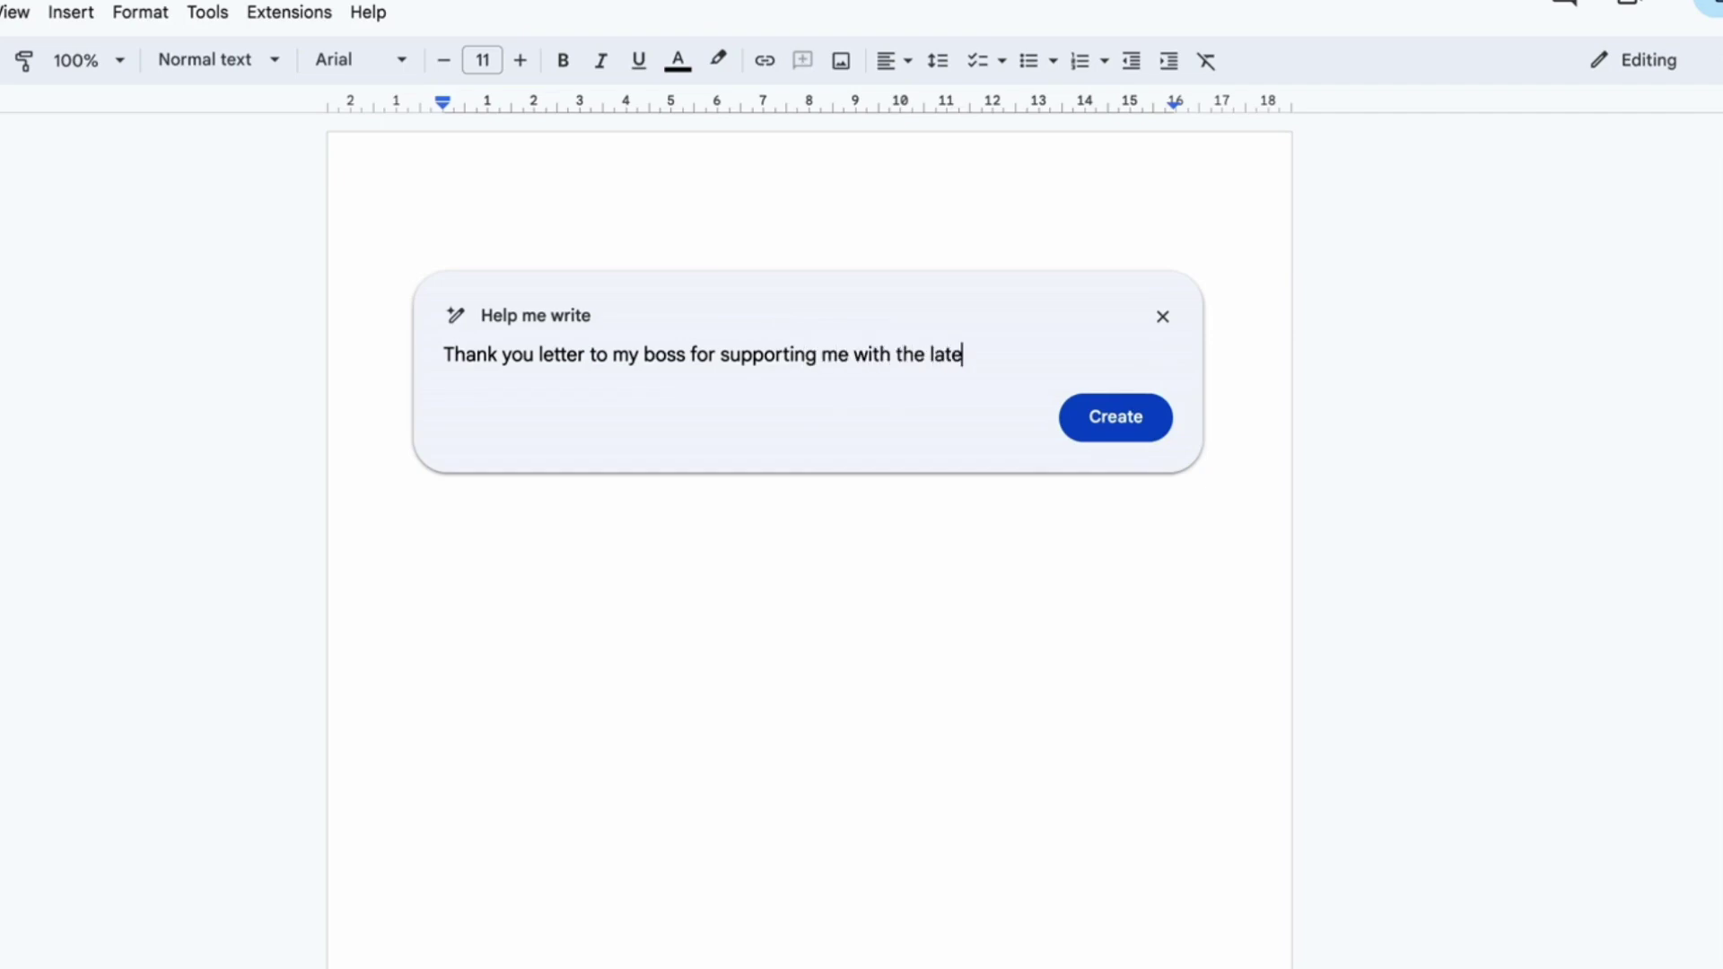
{"action": "type", "text": "st AI announcement and"}
{"action": "key", "text": "BackSpace"}
{"action": "key", "text": "BackSpace"}
{"action": "key", "text": "BackSpace"}
{"action": "key", "text": "BackSpace"}
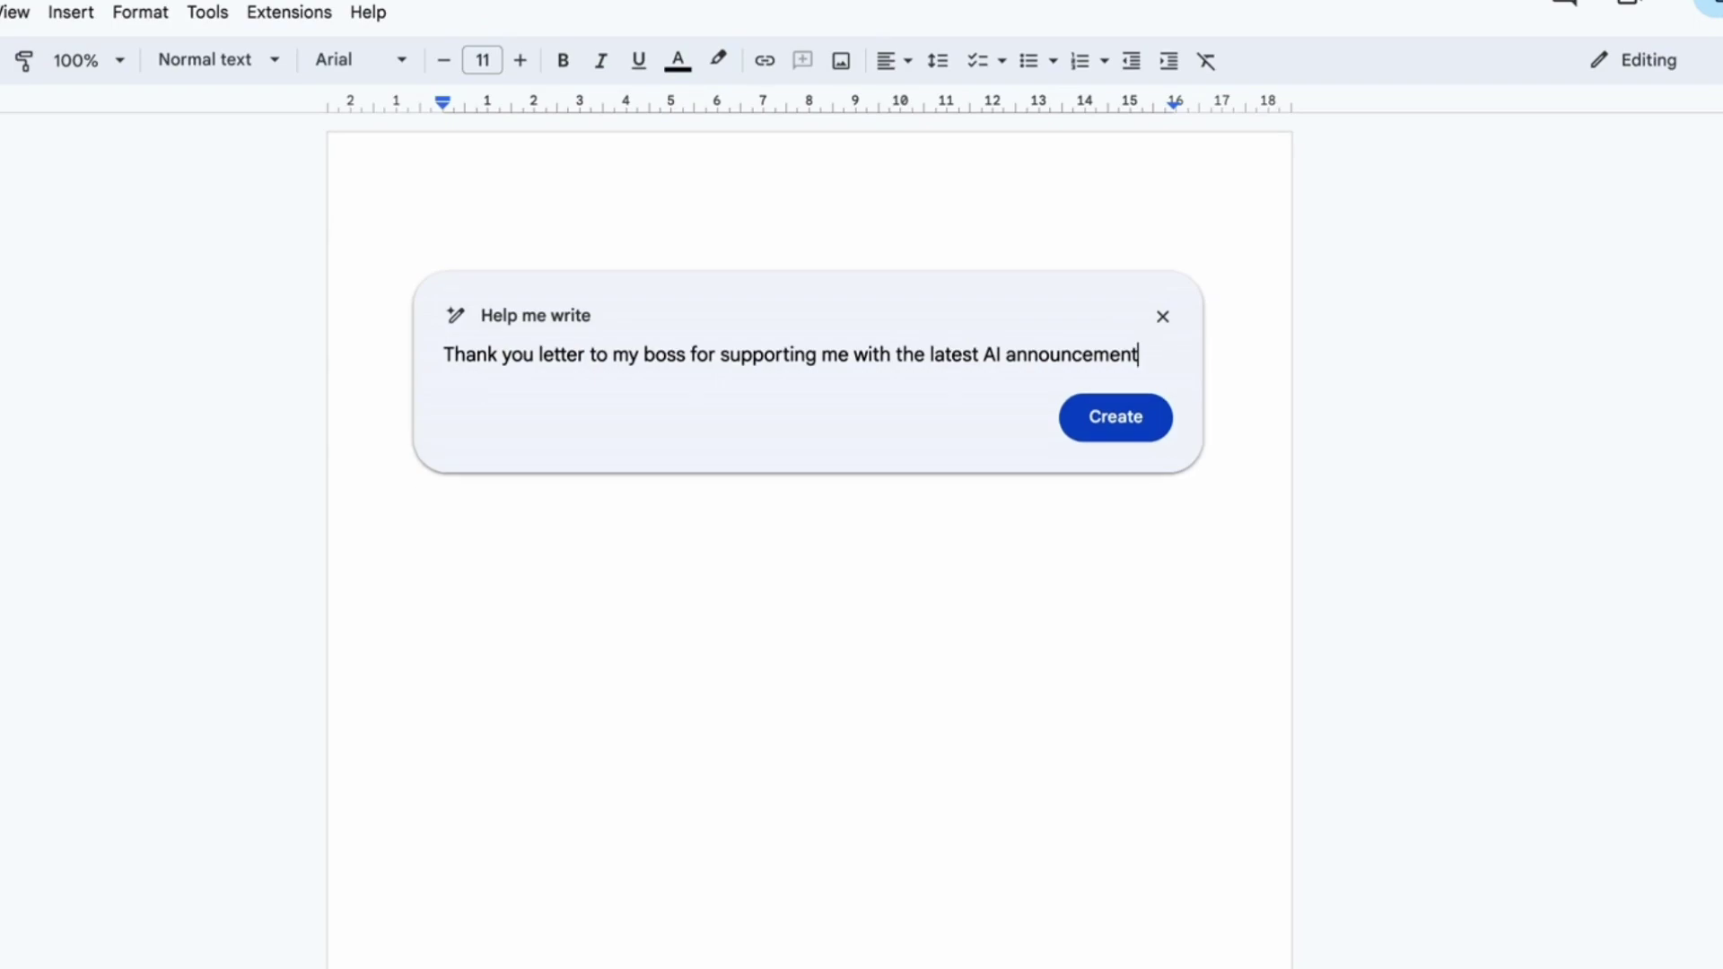
{"action": "type", "text": ", please add some "}
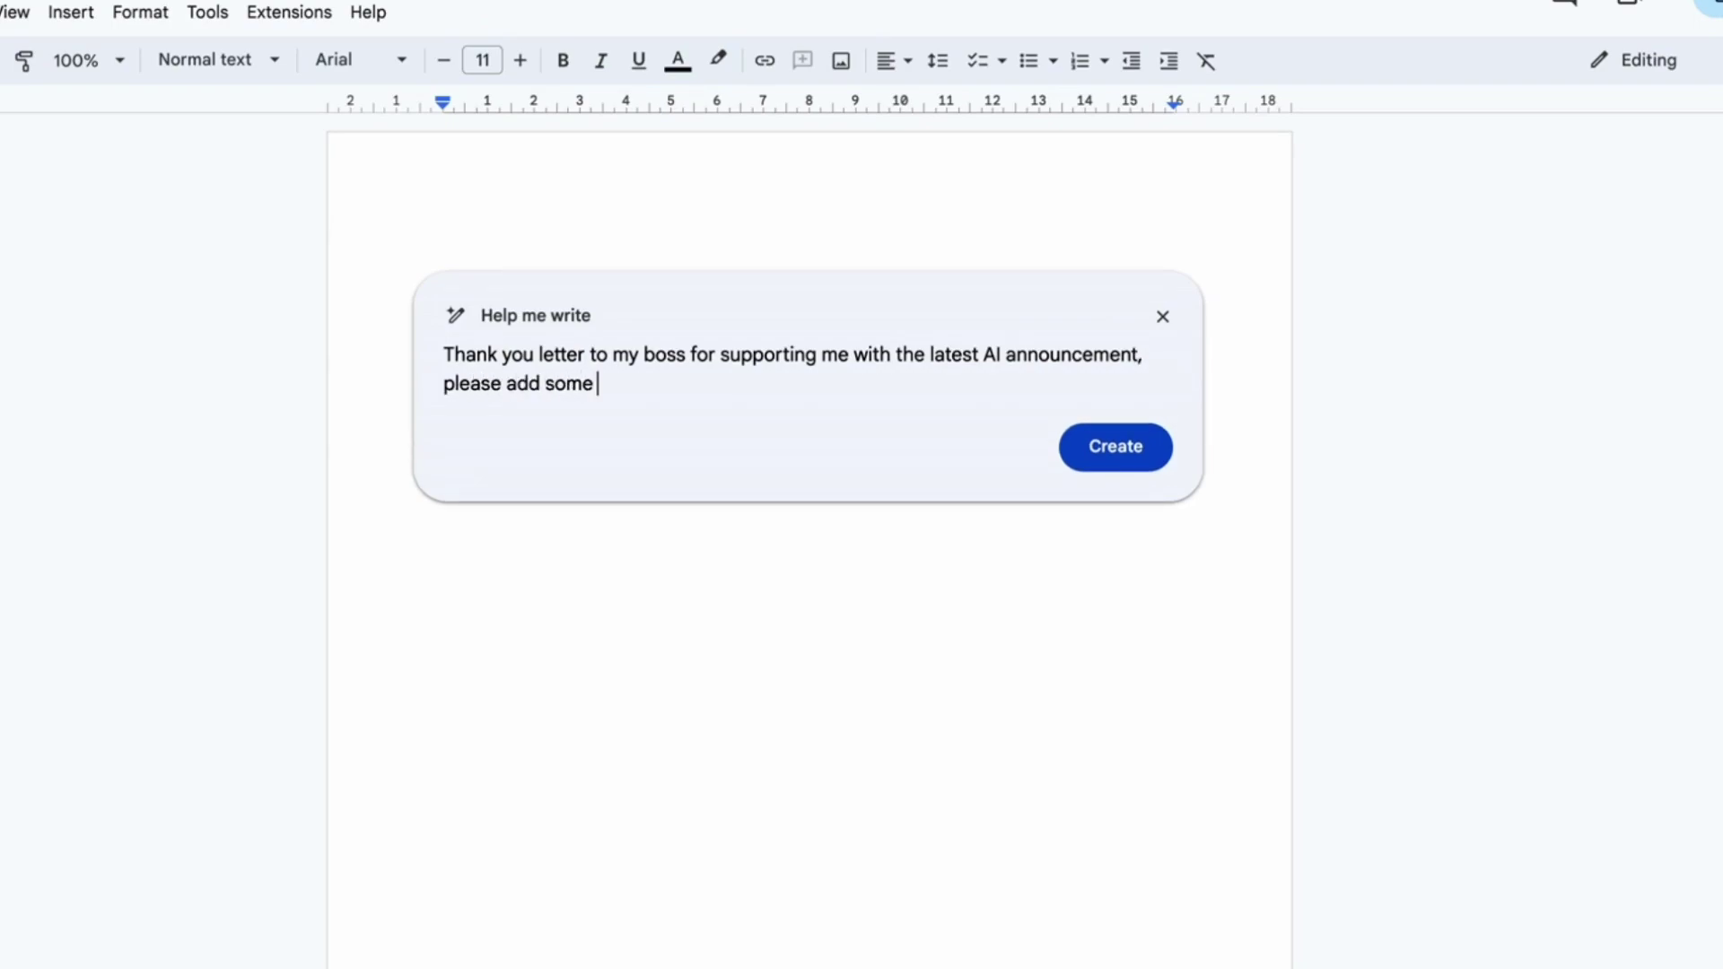
{"action": "type", "text": "referecnes to "}
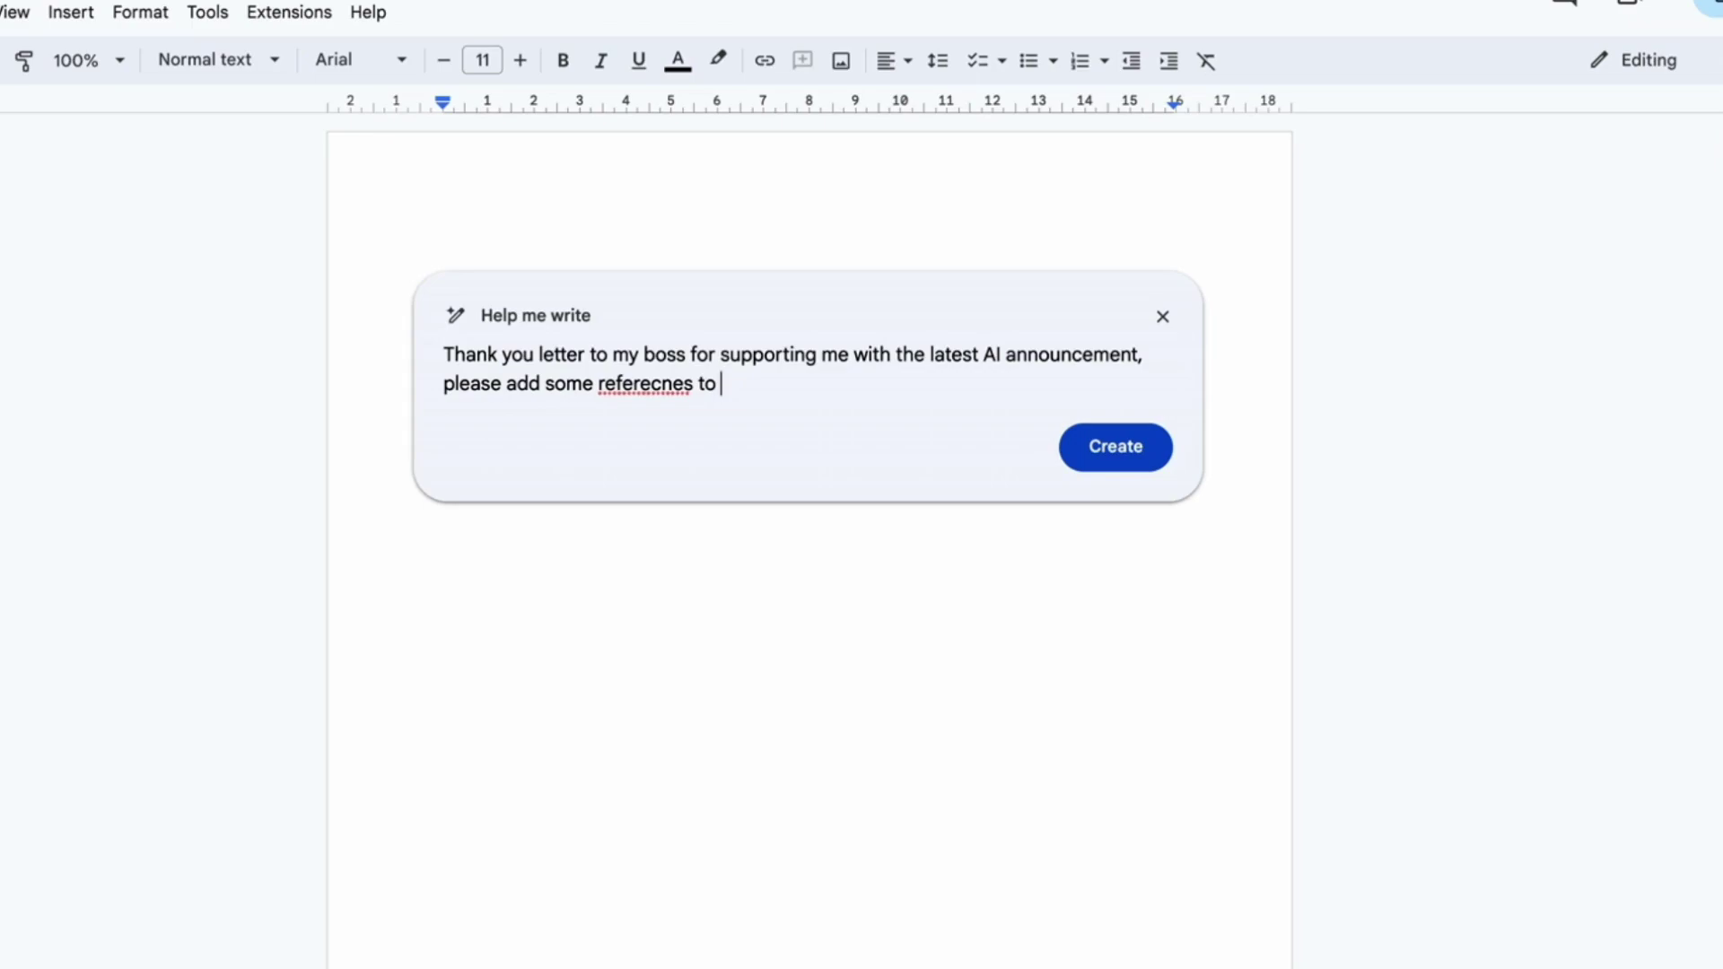
{"action": "type", "text": "the release and help with "}
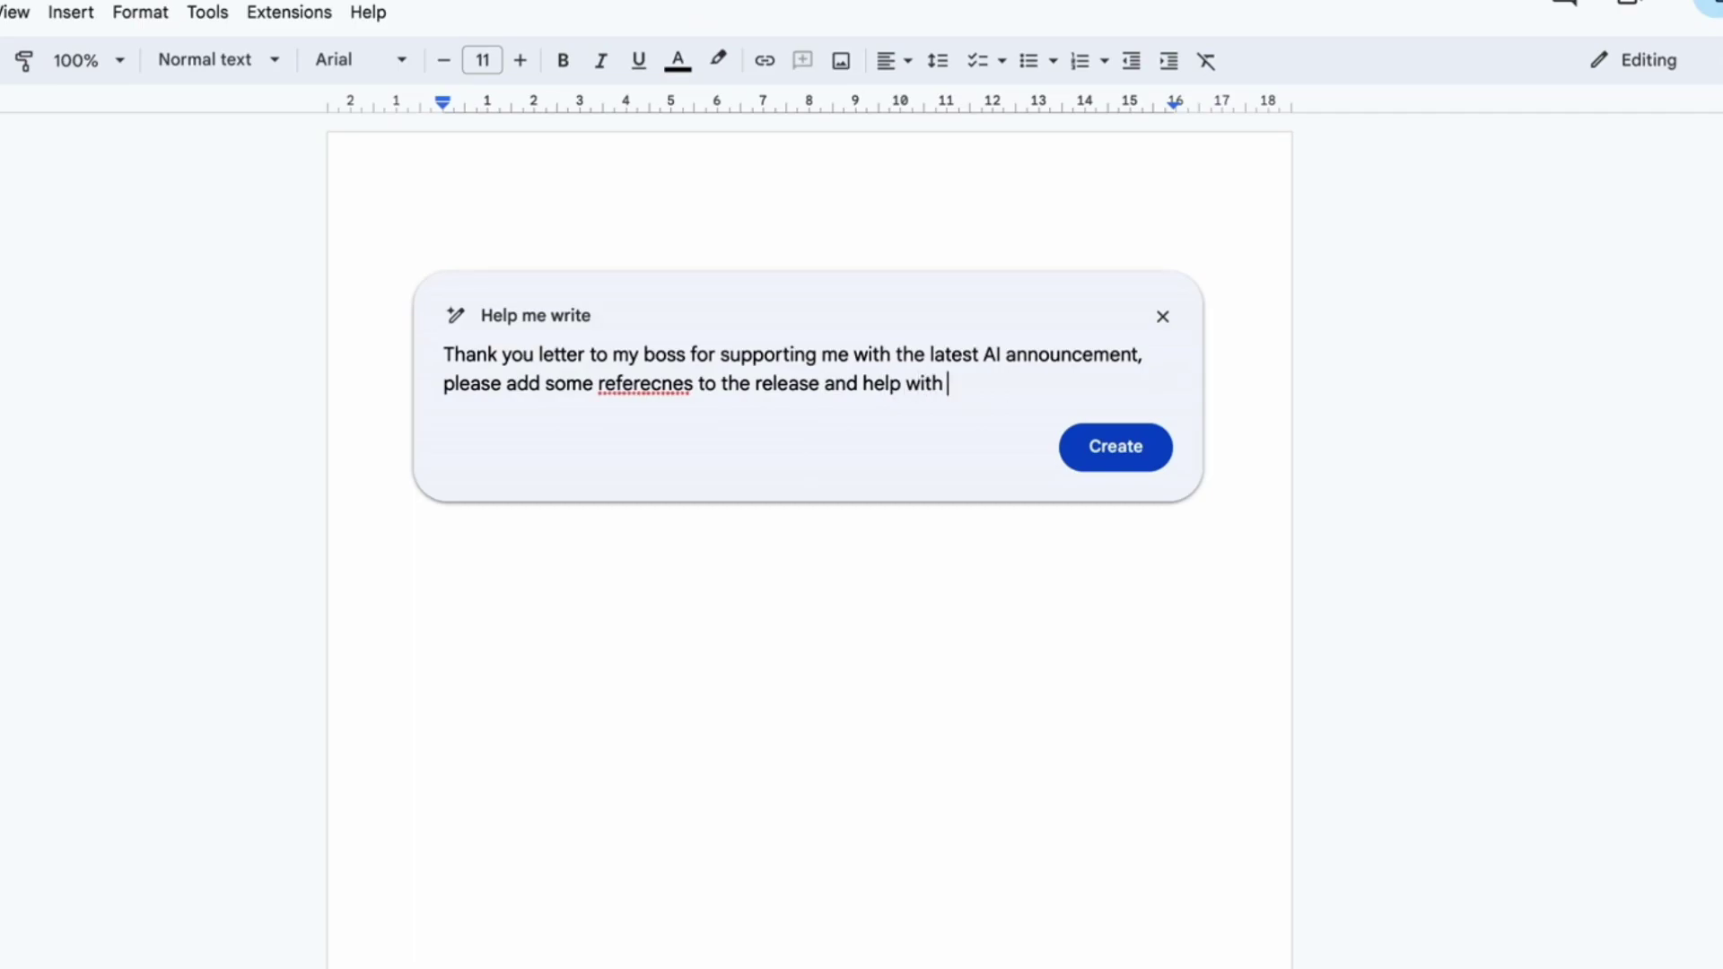
{"action": "type", "text": "announcing on "}
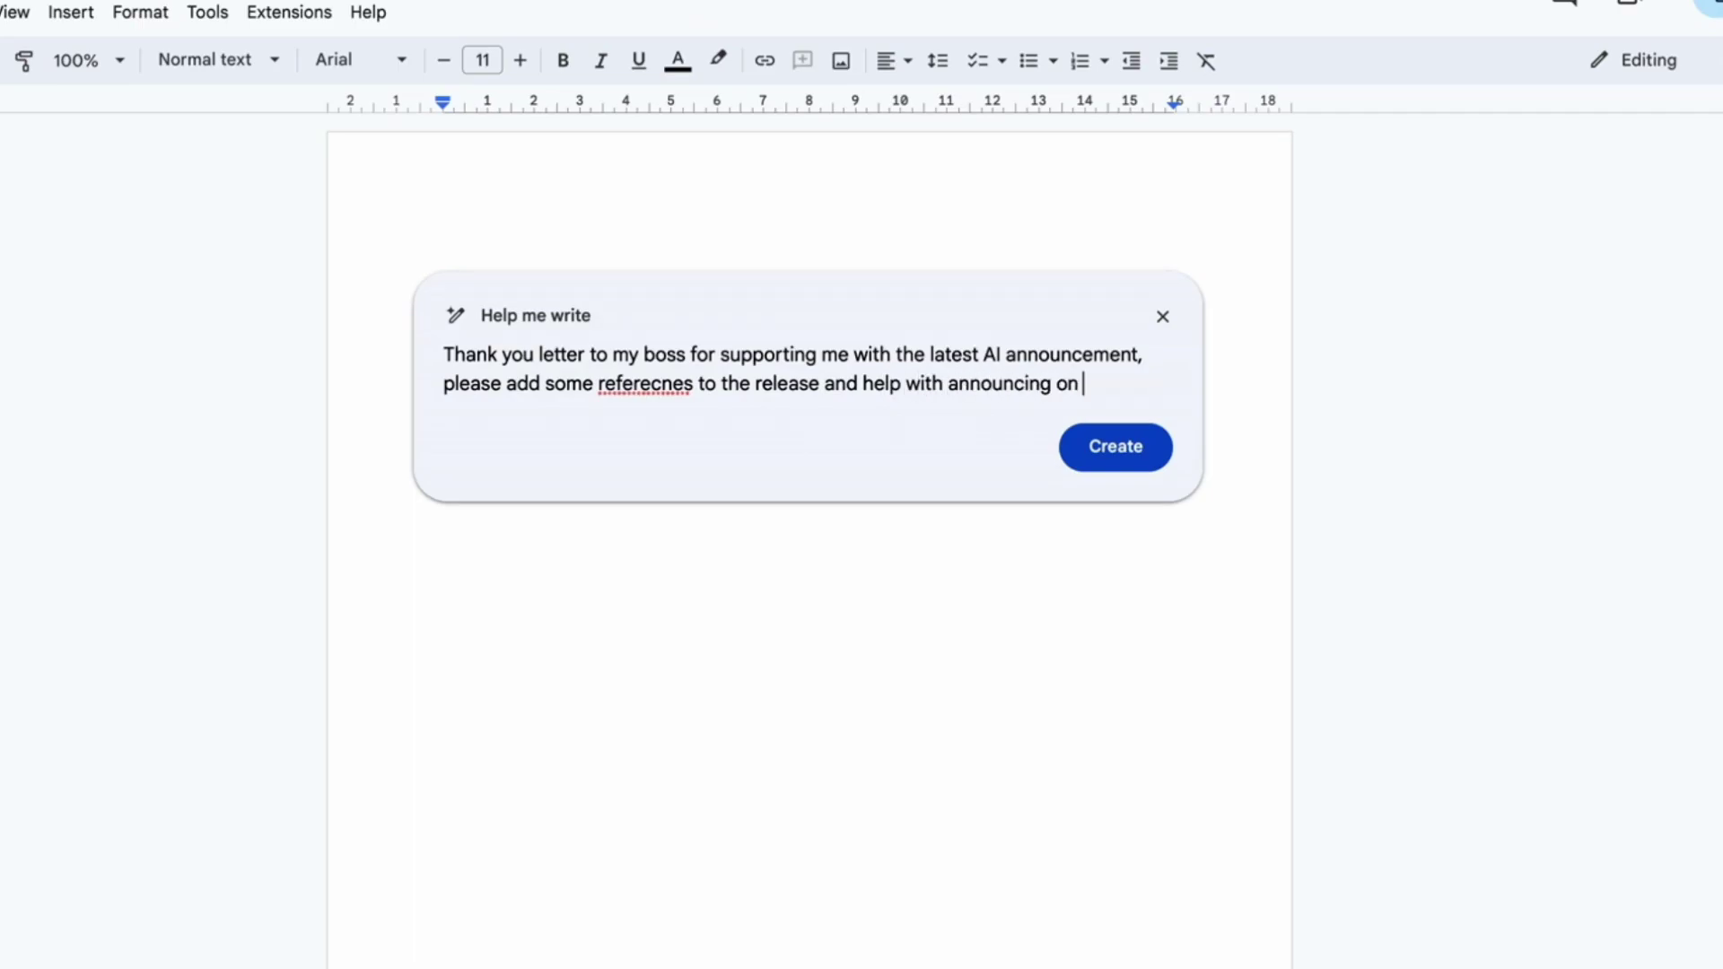
{"action": "type", "text": "LinkedIn"}
Step: Generate the letter and scroll down to its P.S. listing three release links
{"action": "left_click", "coordinate": [1082, 454]}
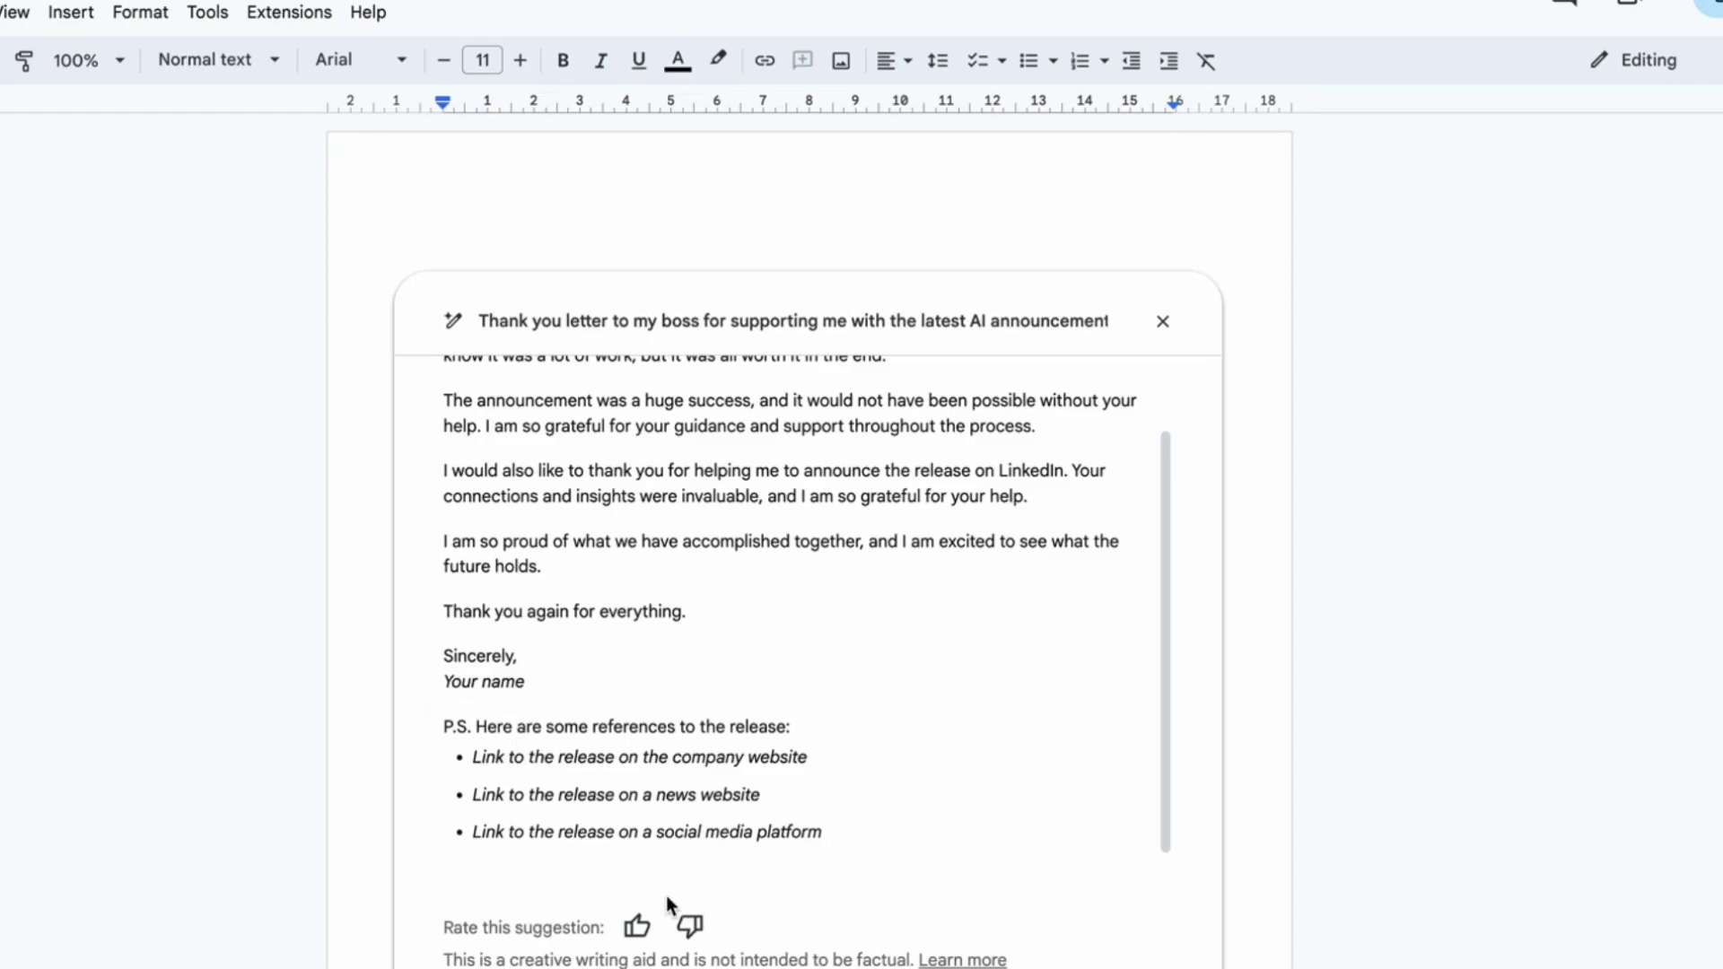
{"action": "scroll", "coordinate": [678, 915], "scroll_direction": "down", "scroll_amount": 4}
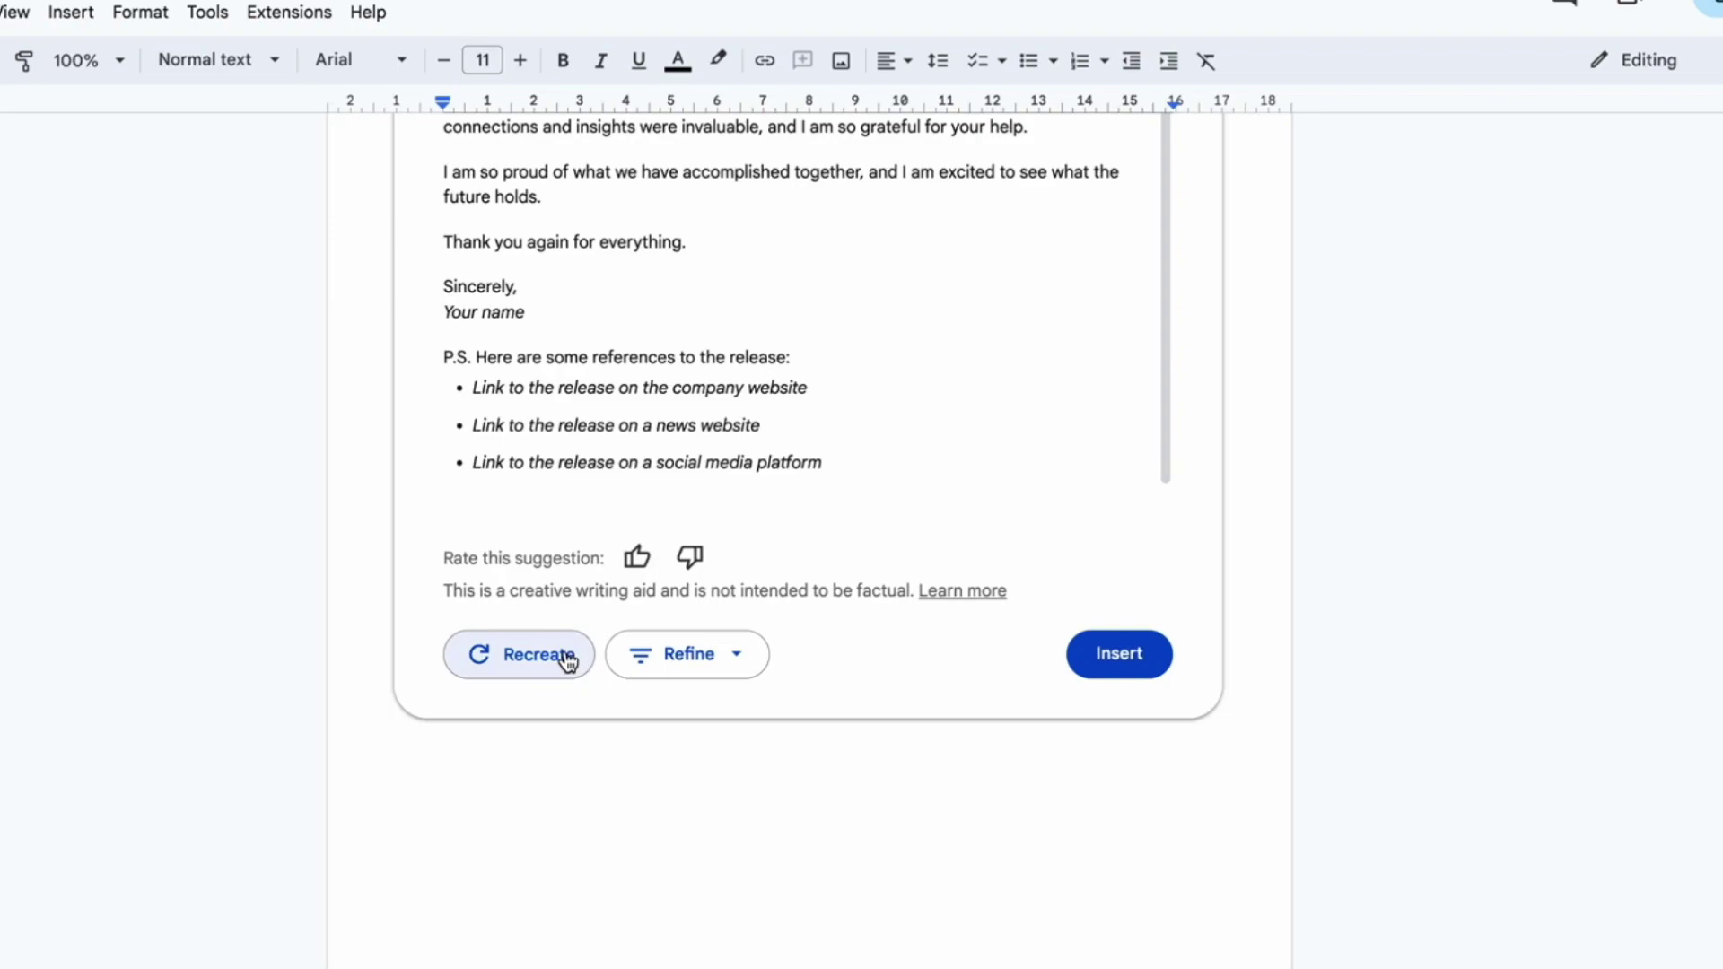
Step: Refine the generated draft to be more formal, then shorten it
{"action": "left_click", "coordinate": [687, 654]}
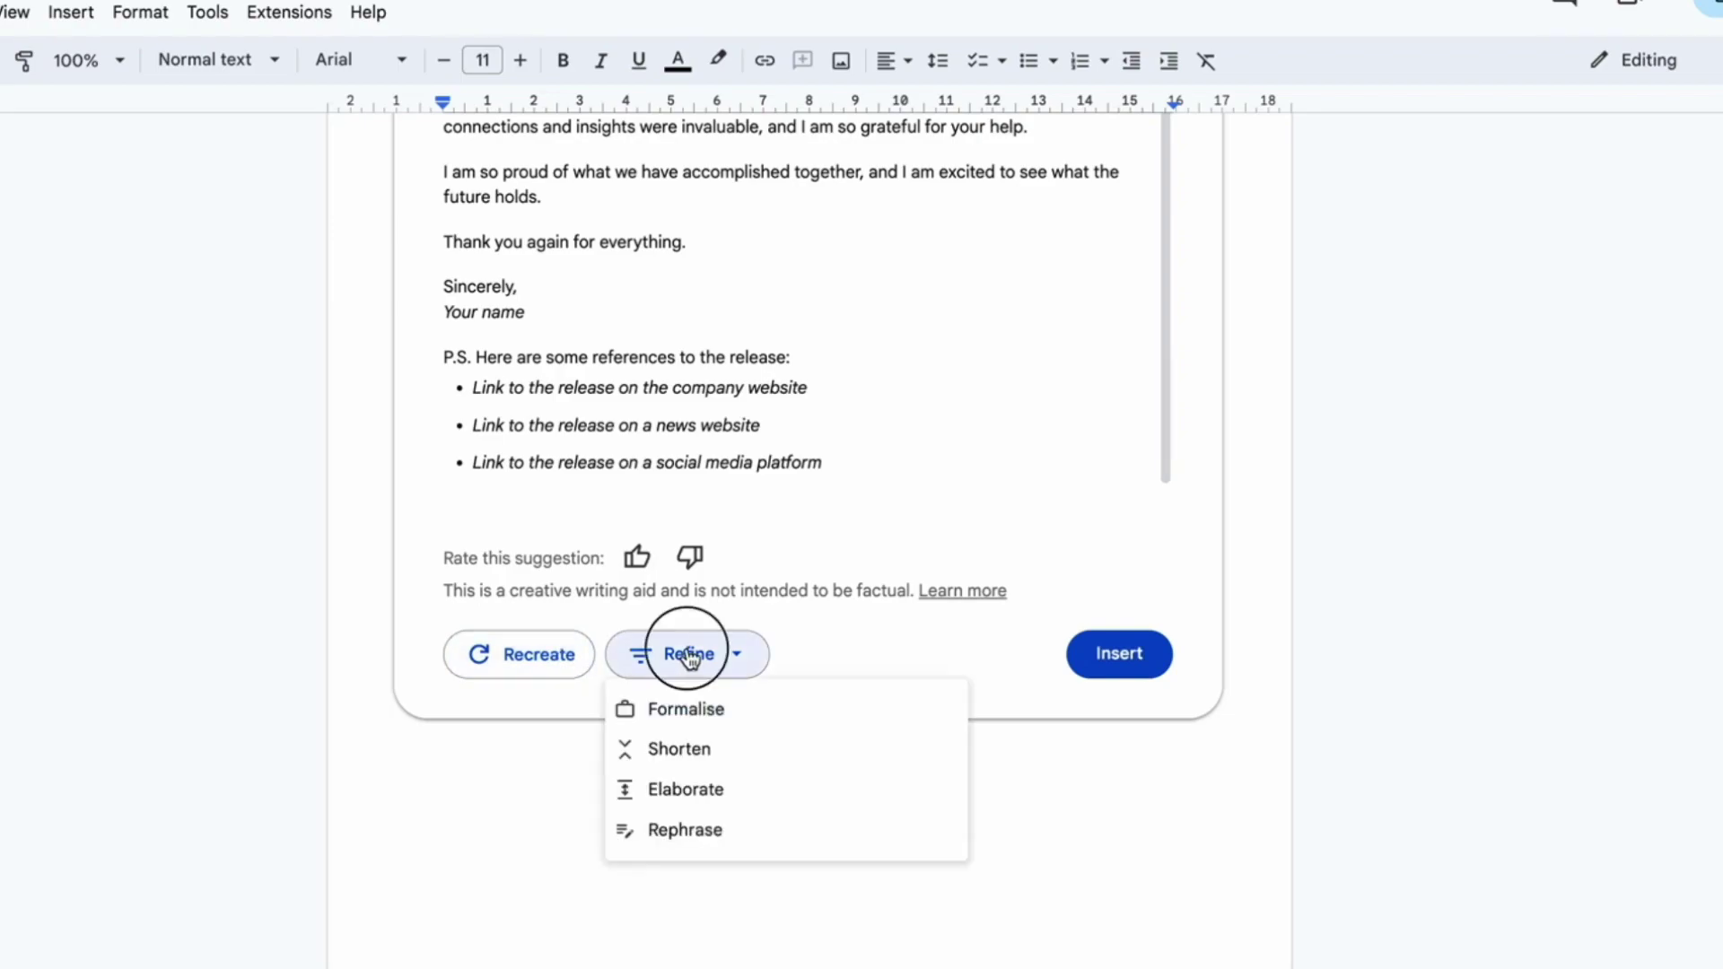
{"action": "scroll", "coordinate": [699, 795], "scroll_direction": "down", "scroll_amount": 1}
{"action": "scroll", "coordinate": [699, 795], "scroll_direction": "down", "scroll_amount": 1}
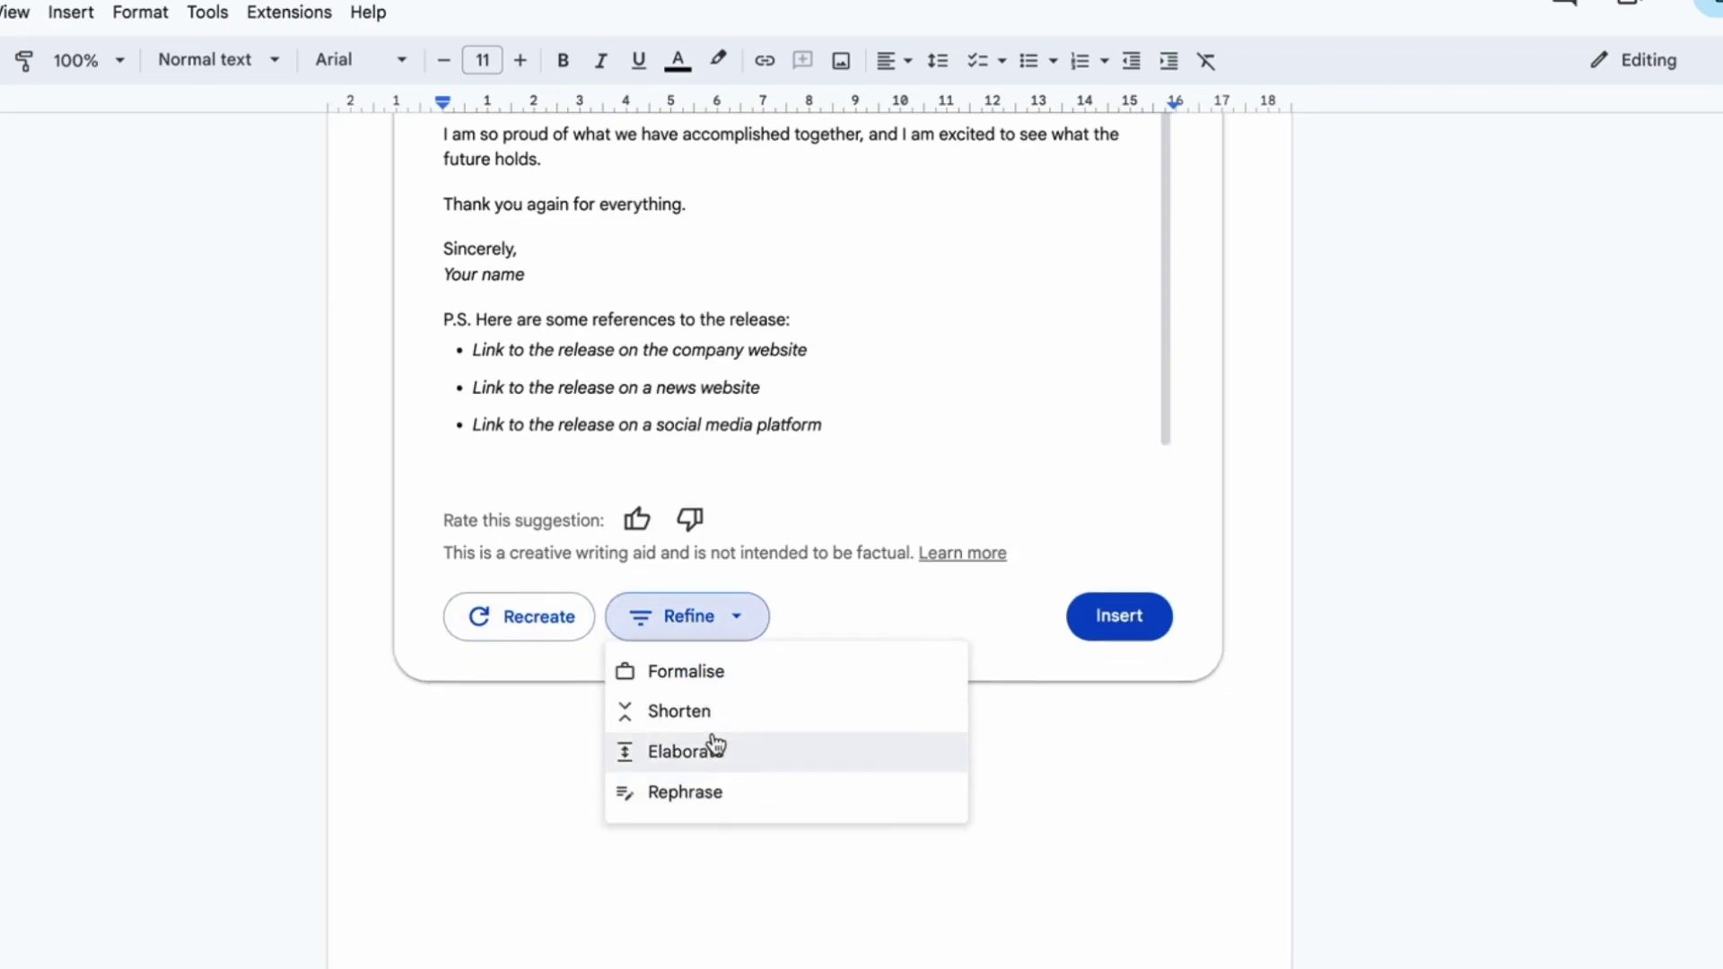
{"action": "scroll", "coordinate": [711, 746], "scroll_direction": "up", "scroll_amount": 2}
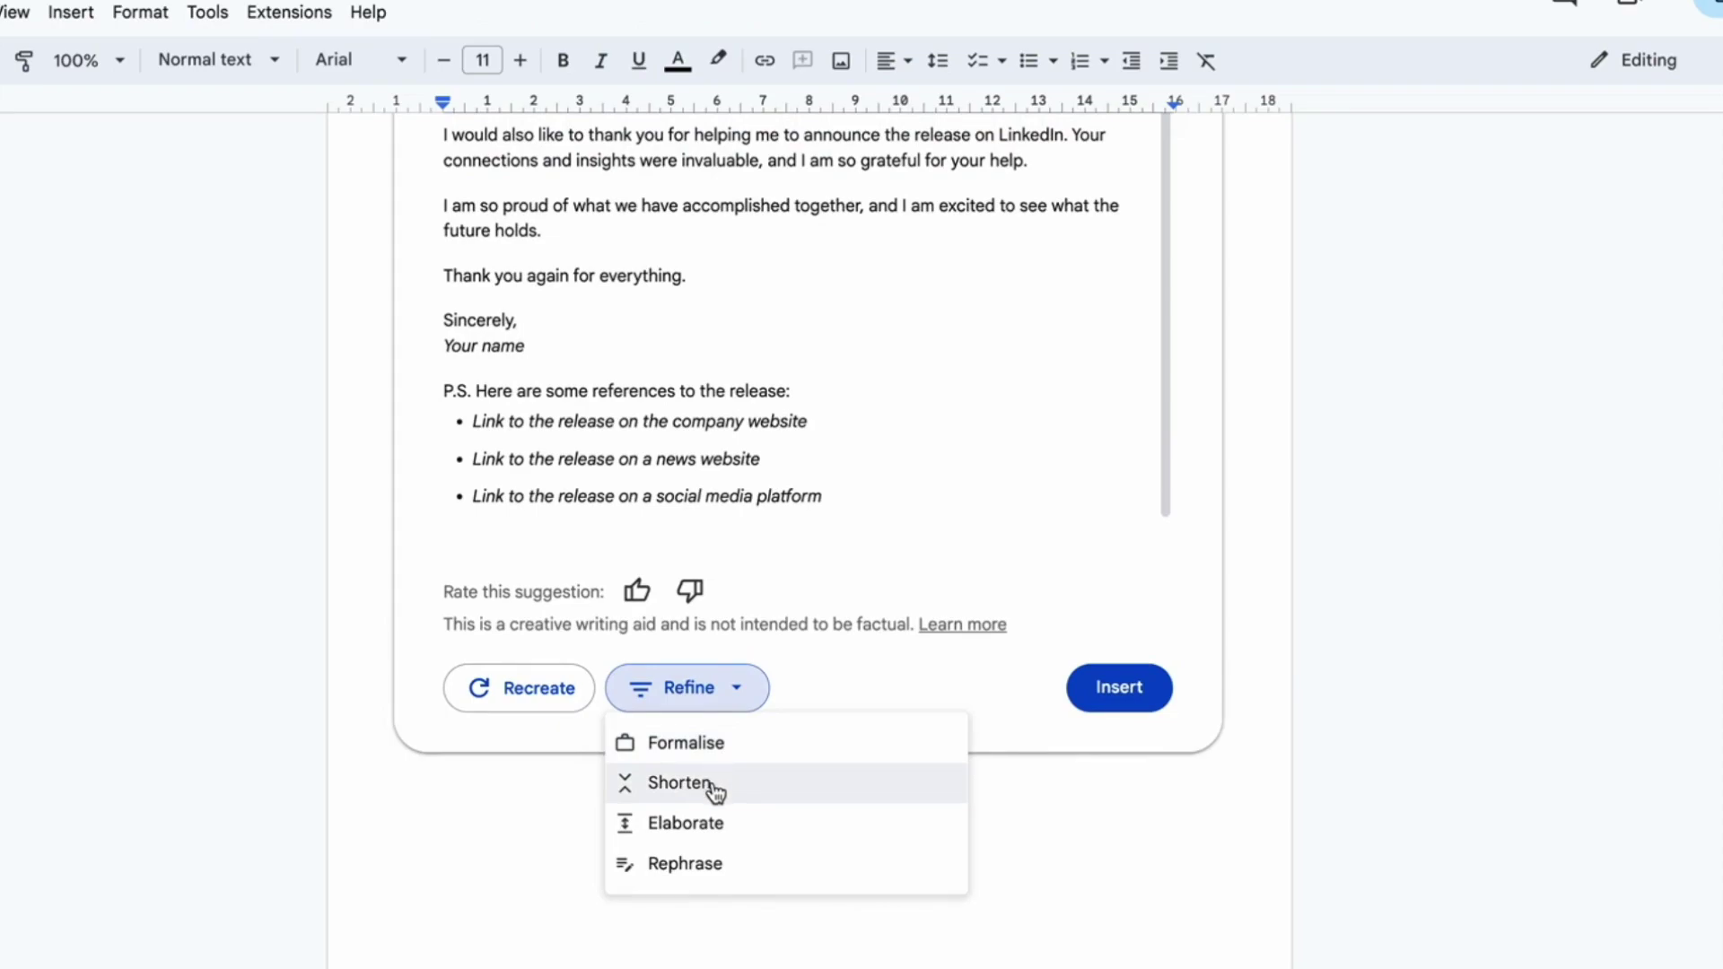
{"action": "left_click", "coordinate": [714, 758]}
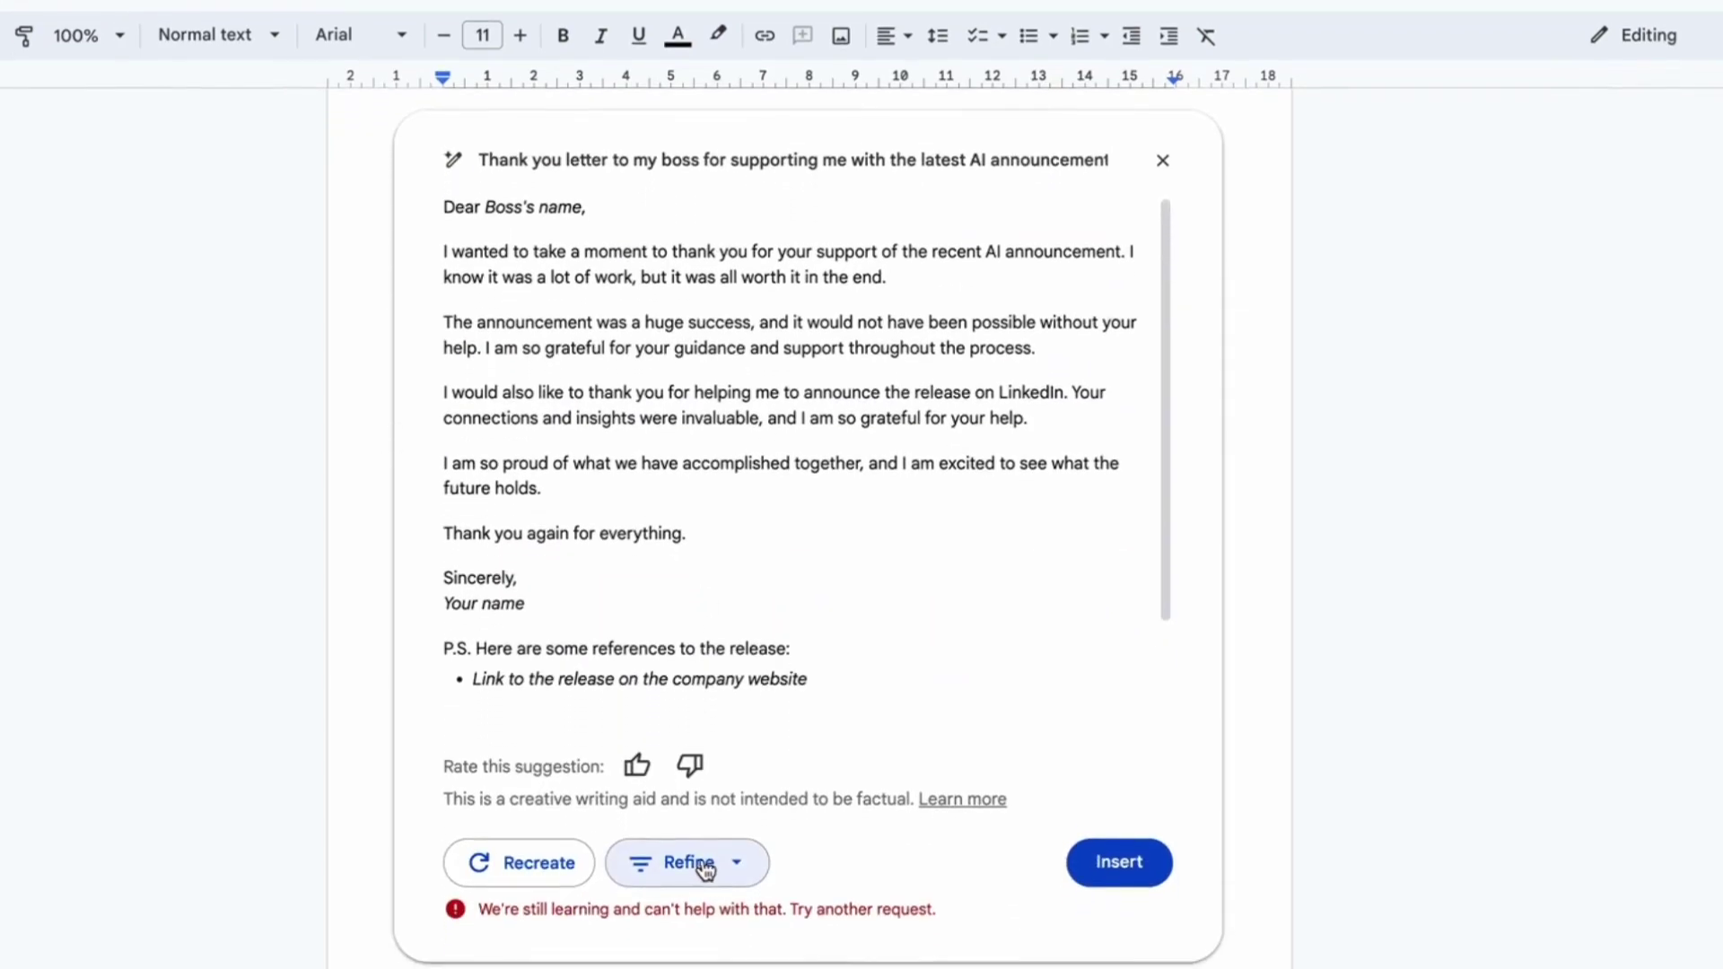
{"action": "left_click", "coordinate": [682, 738]}
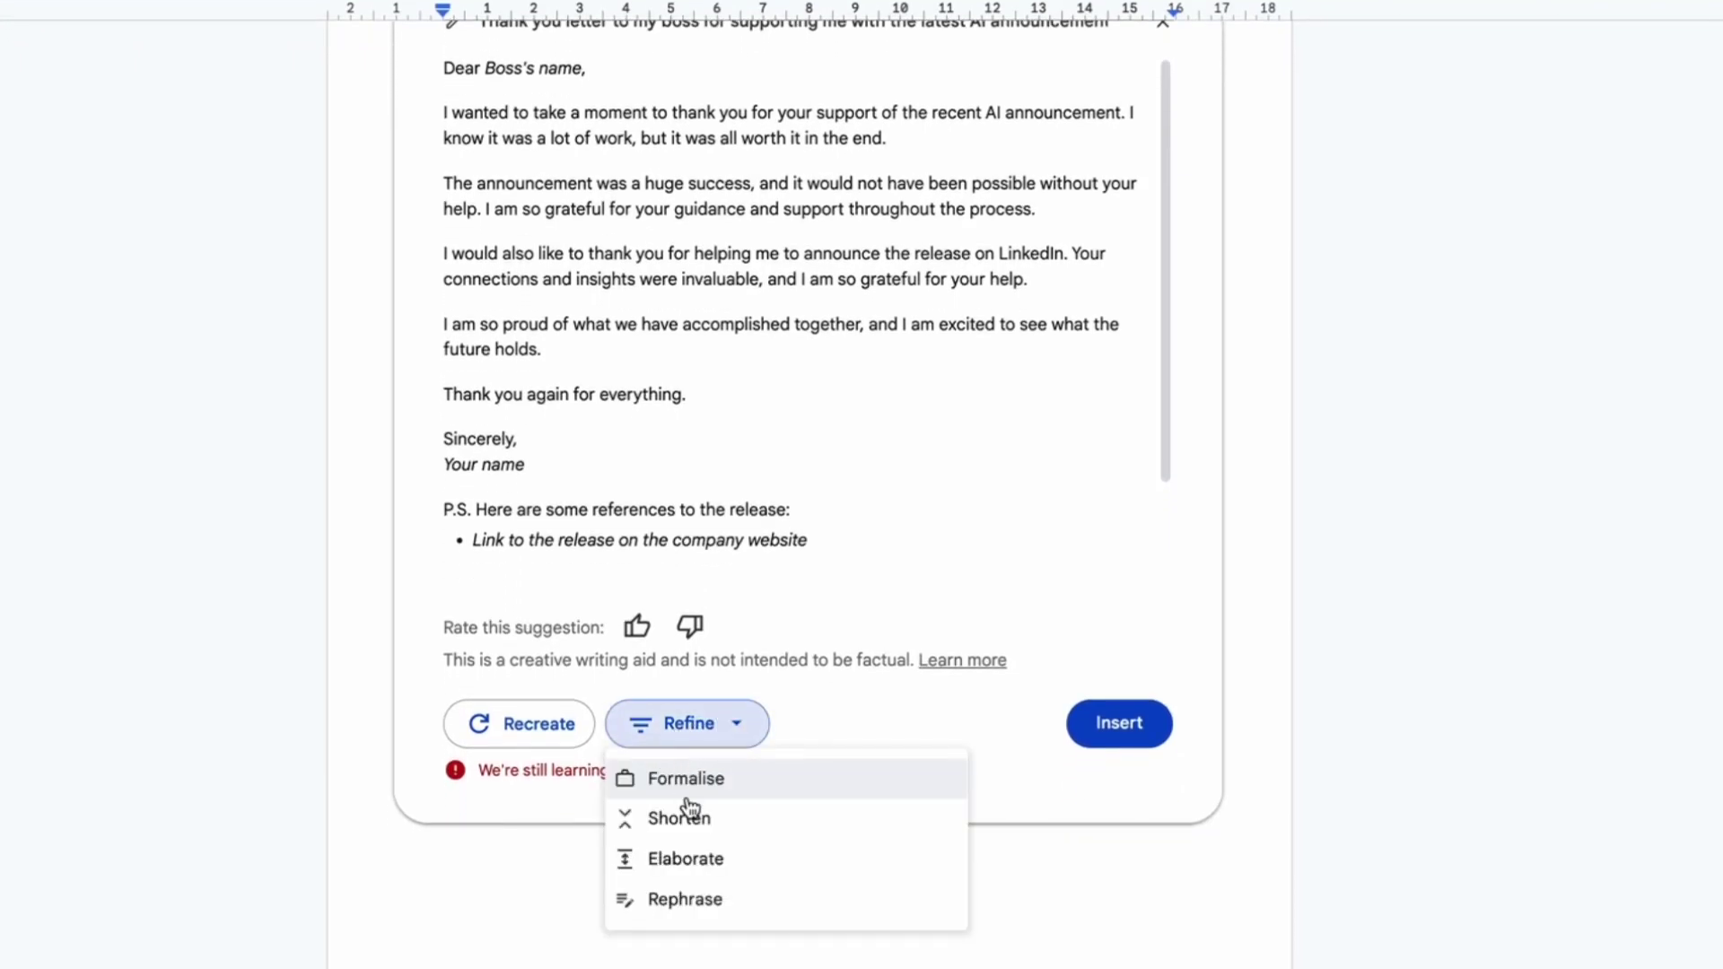
{"action": "left_click", "coordinate": [704, 831]}
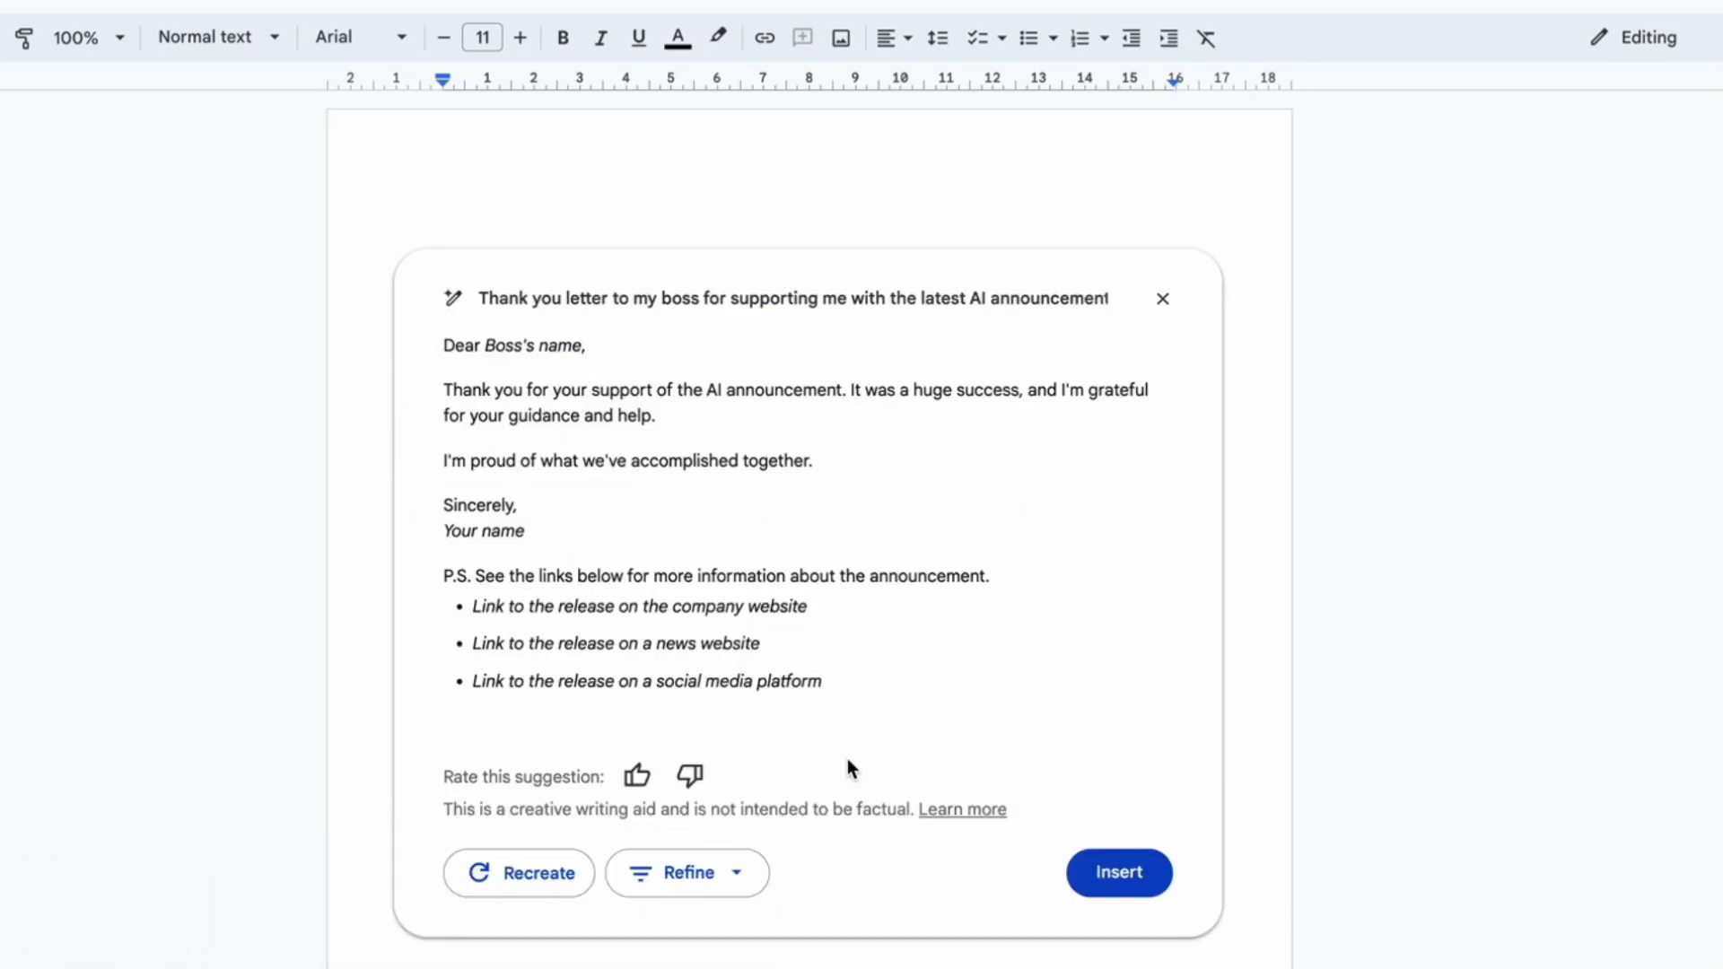
Step: Insert the shortened letter into the page and add an Email draft building block
{"action": "left_click", "coordinate": [1122, 873]}
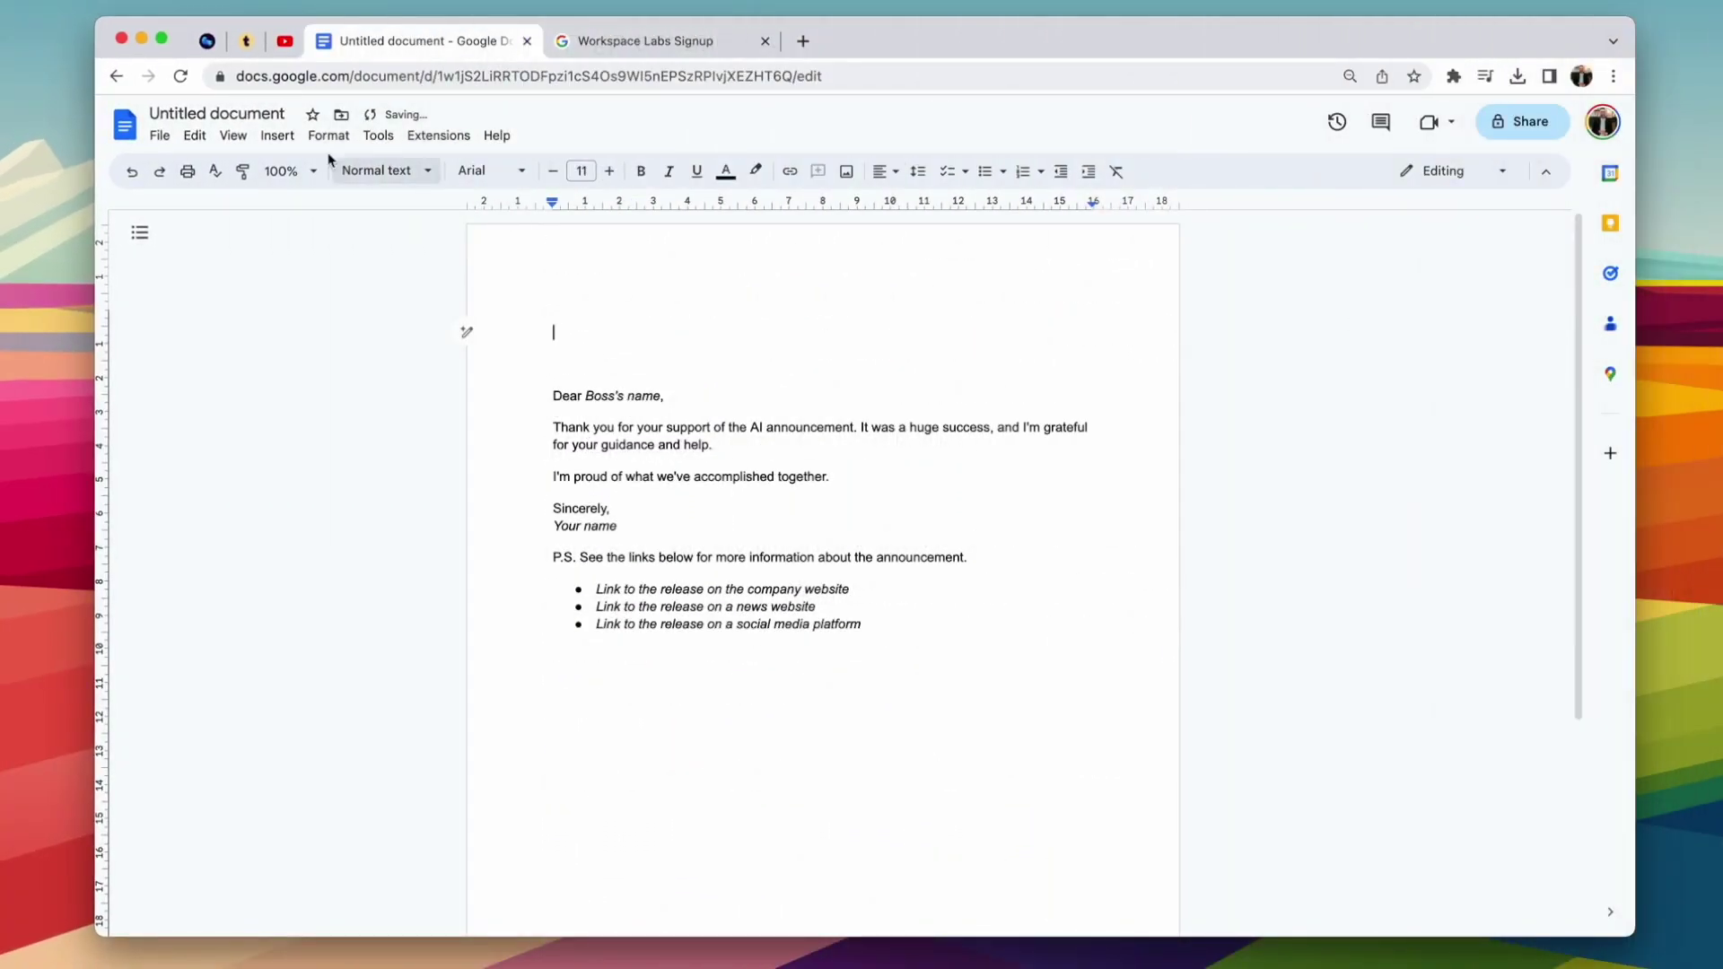
{"action": "left_click", "coordinate": [286, 136]}
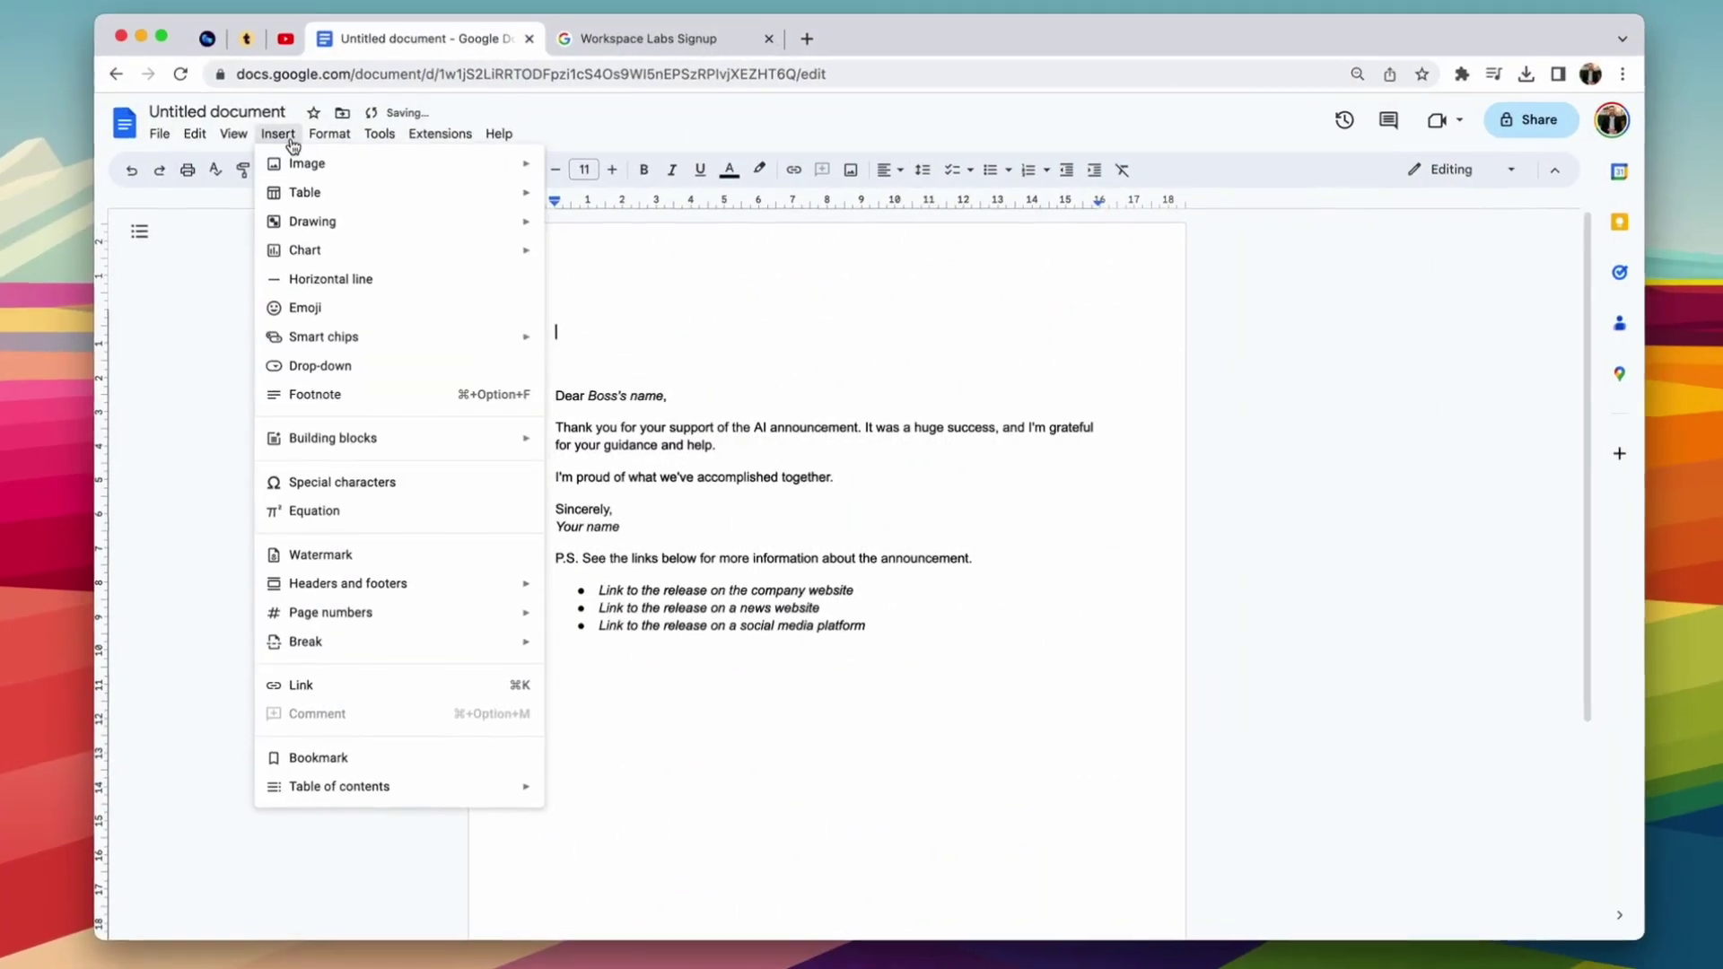
{"action": "mouse_move", "coordinate": [359, 435]}
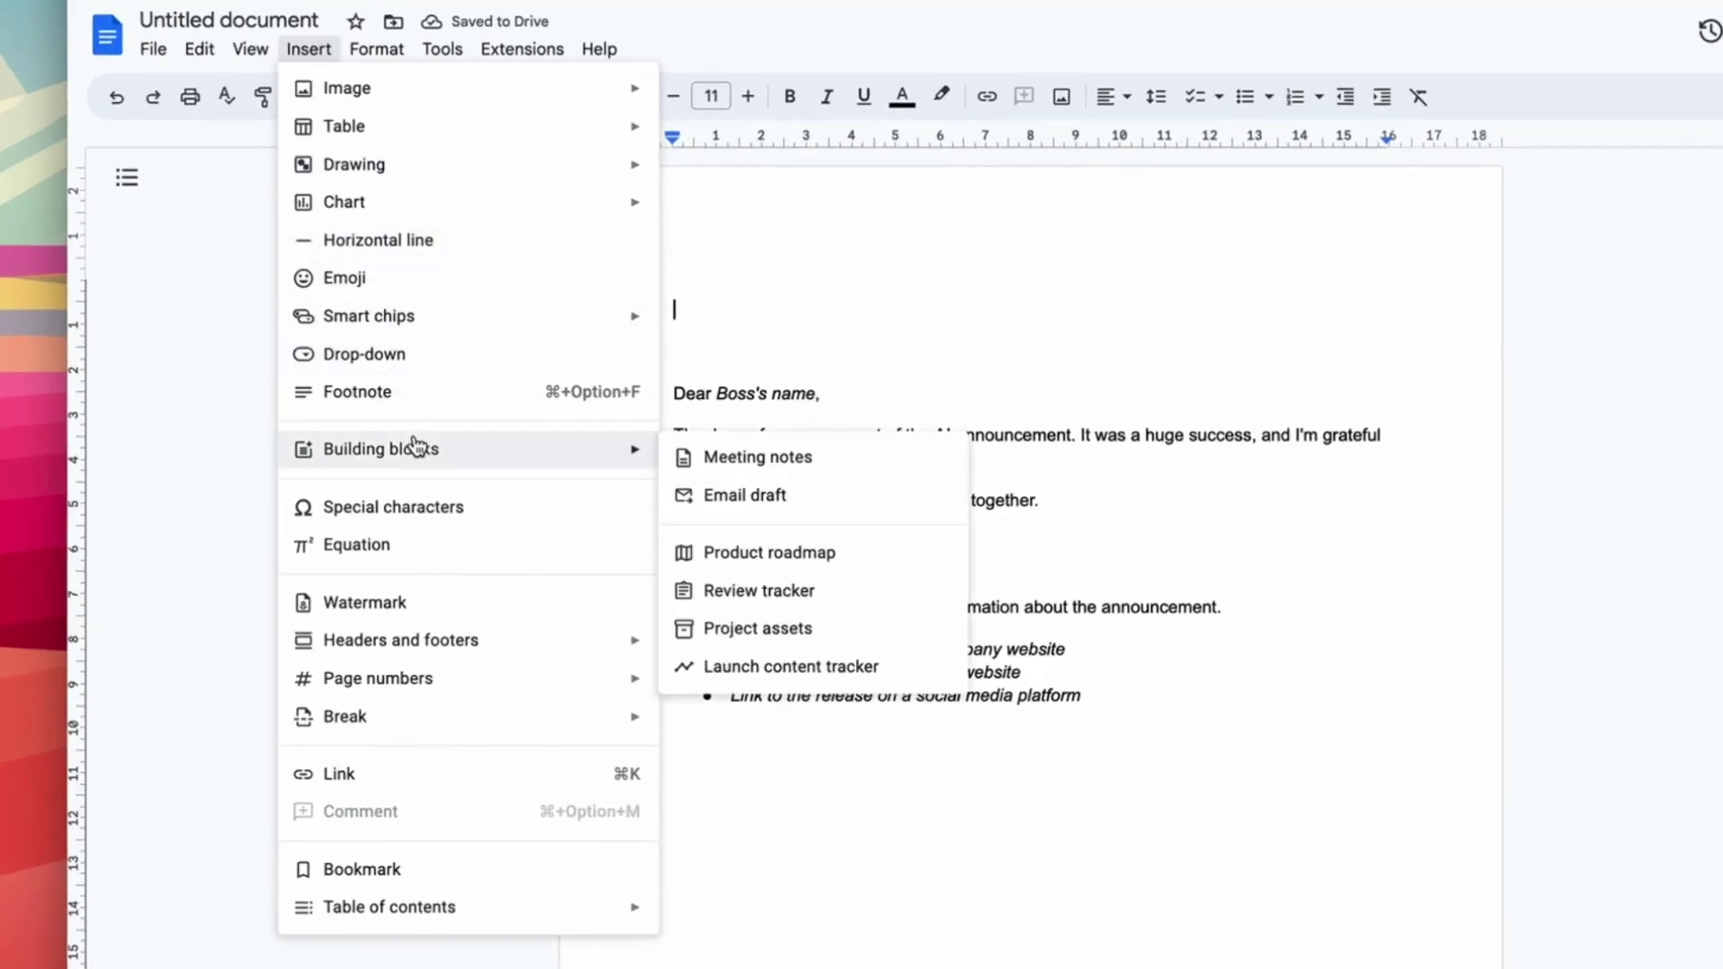
{"action": "left_click", "coordinate": [727, 514]}
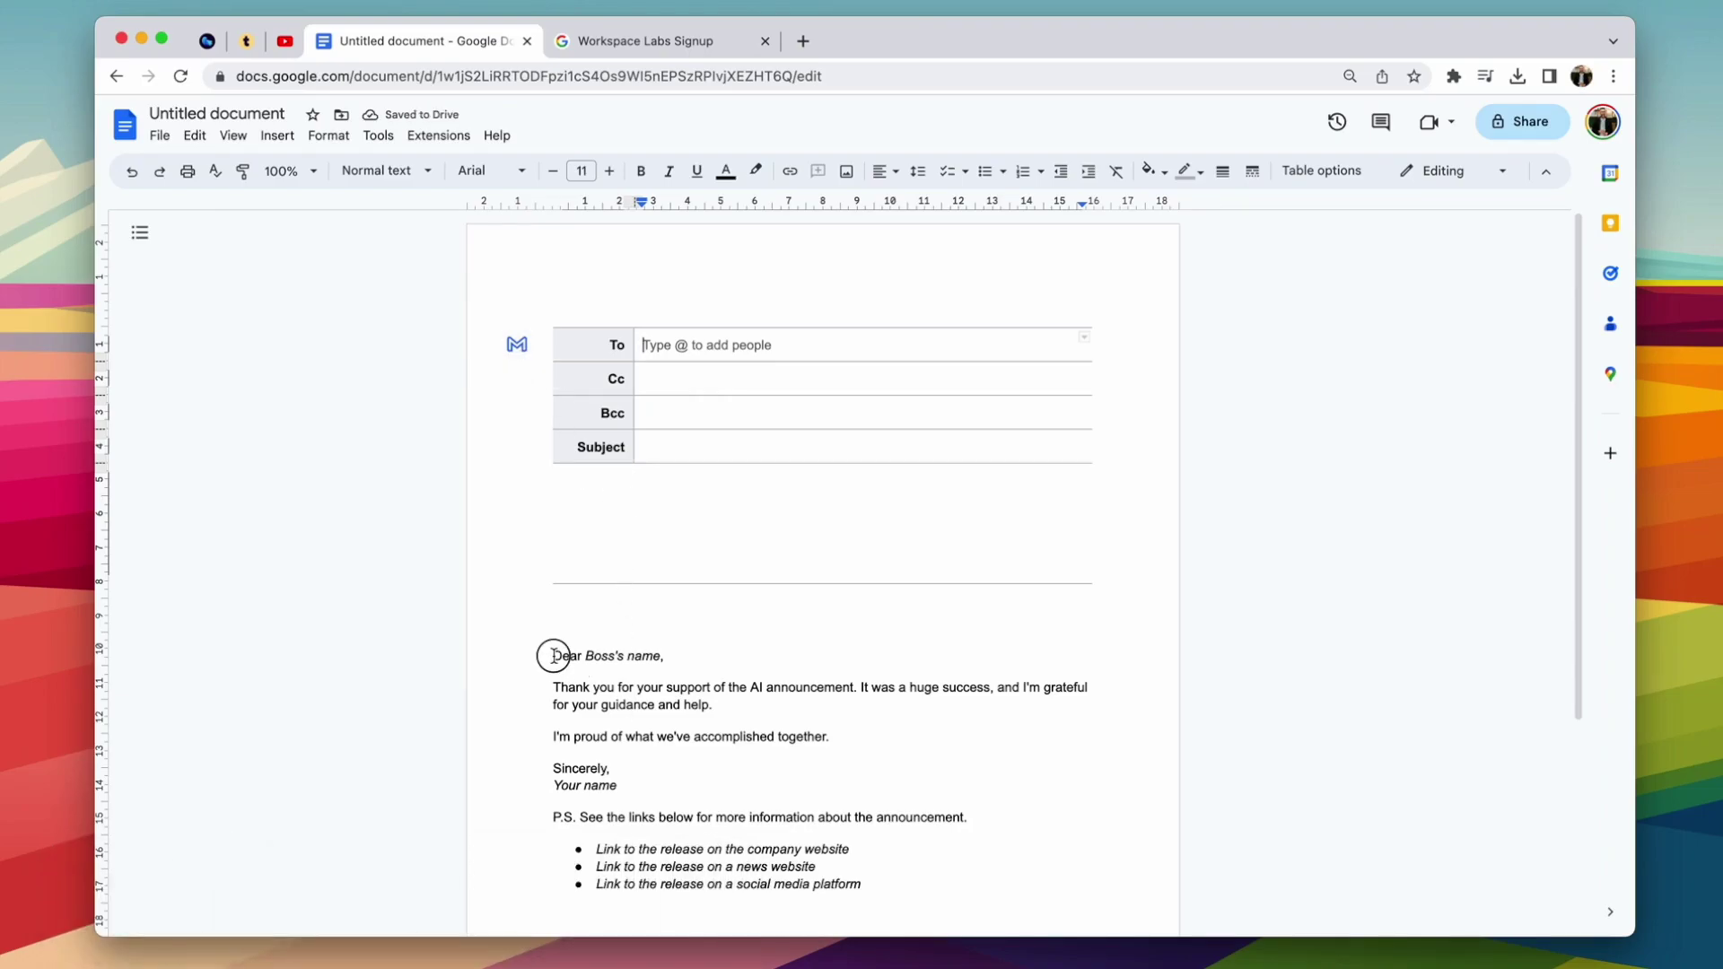
Step: Delete the letter body text, undo to restore it, and place the caret in the greeting
{"action": "left_click_drag", "start_coordinate": [554, 655], "coordinate": [877, 877]}
{"action": "key", "text": "BackSpace"}
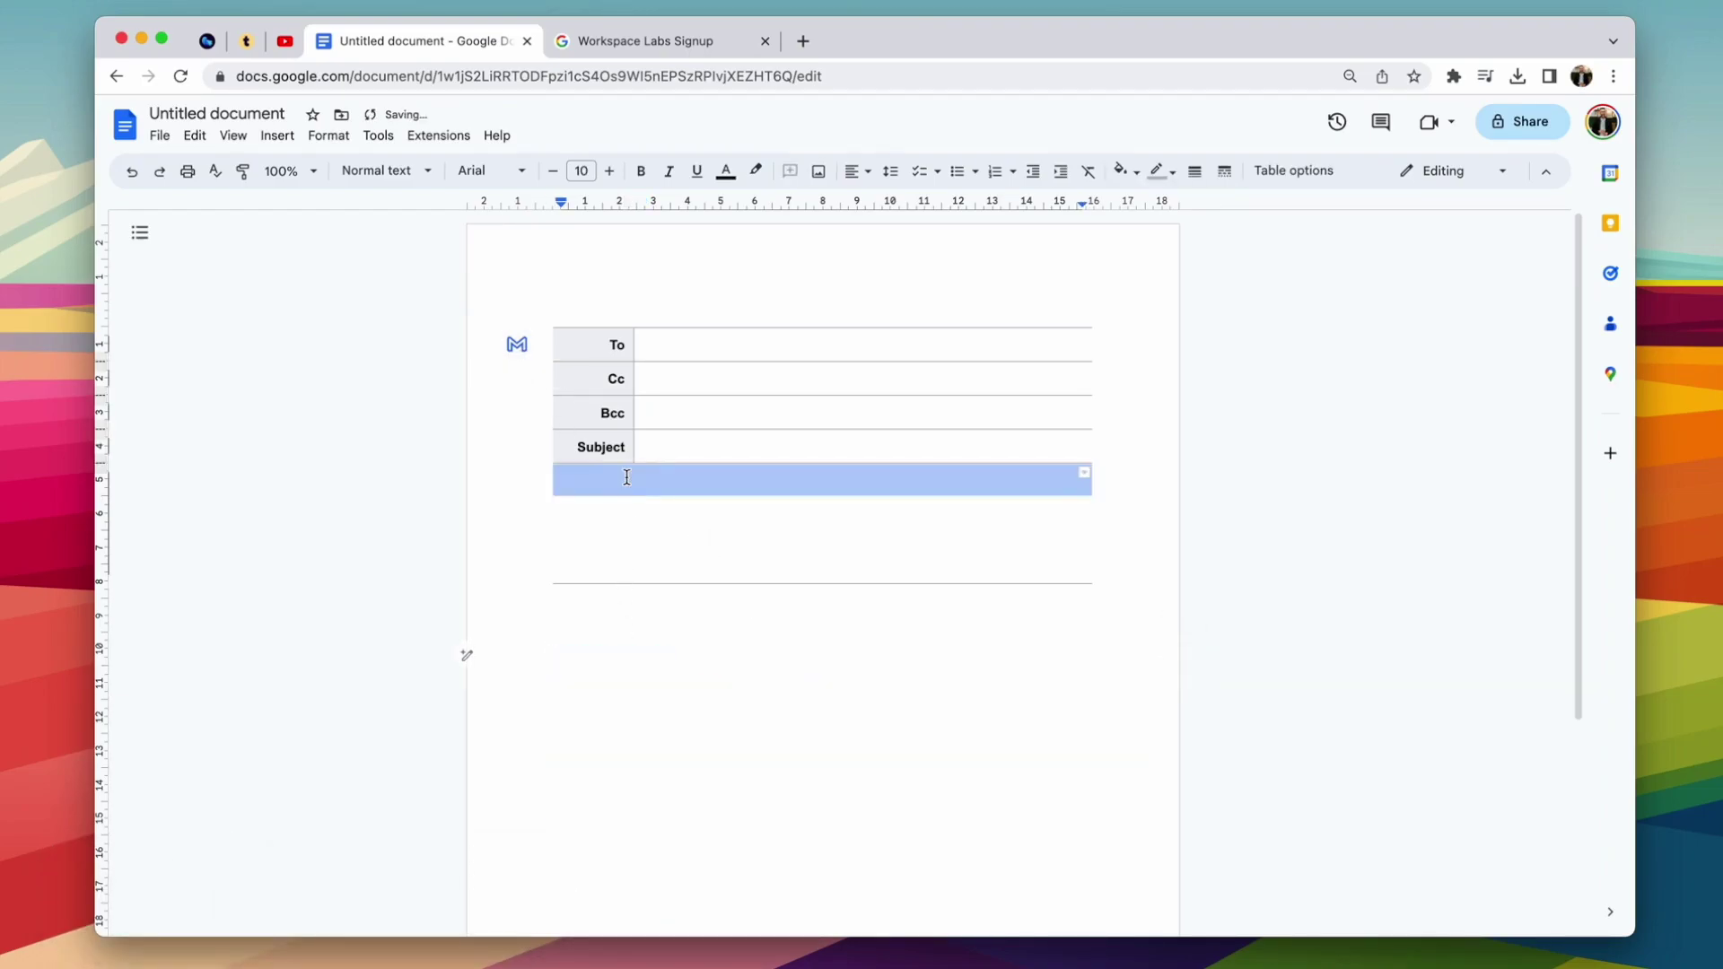
{"action": "key", "text": "super+z"}
{"action": "key", "text": "Left"}
{"action": "left_click", "coordinate": [422, 485]}
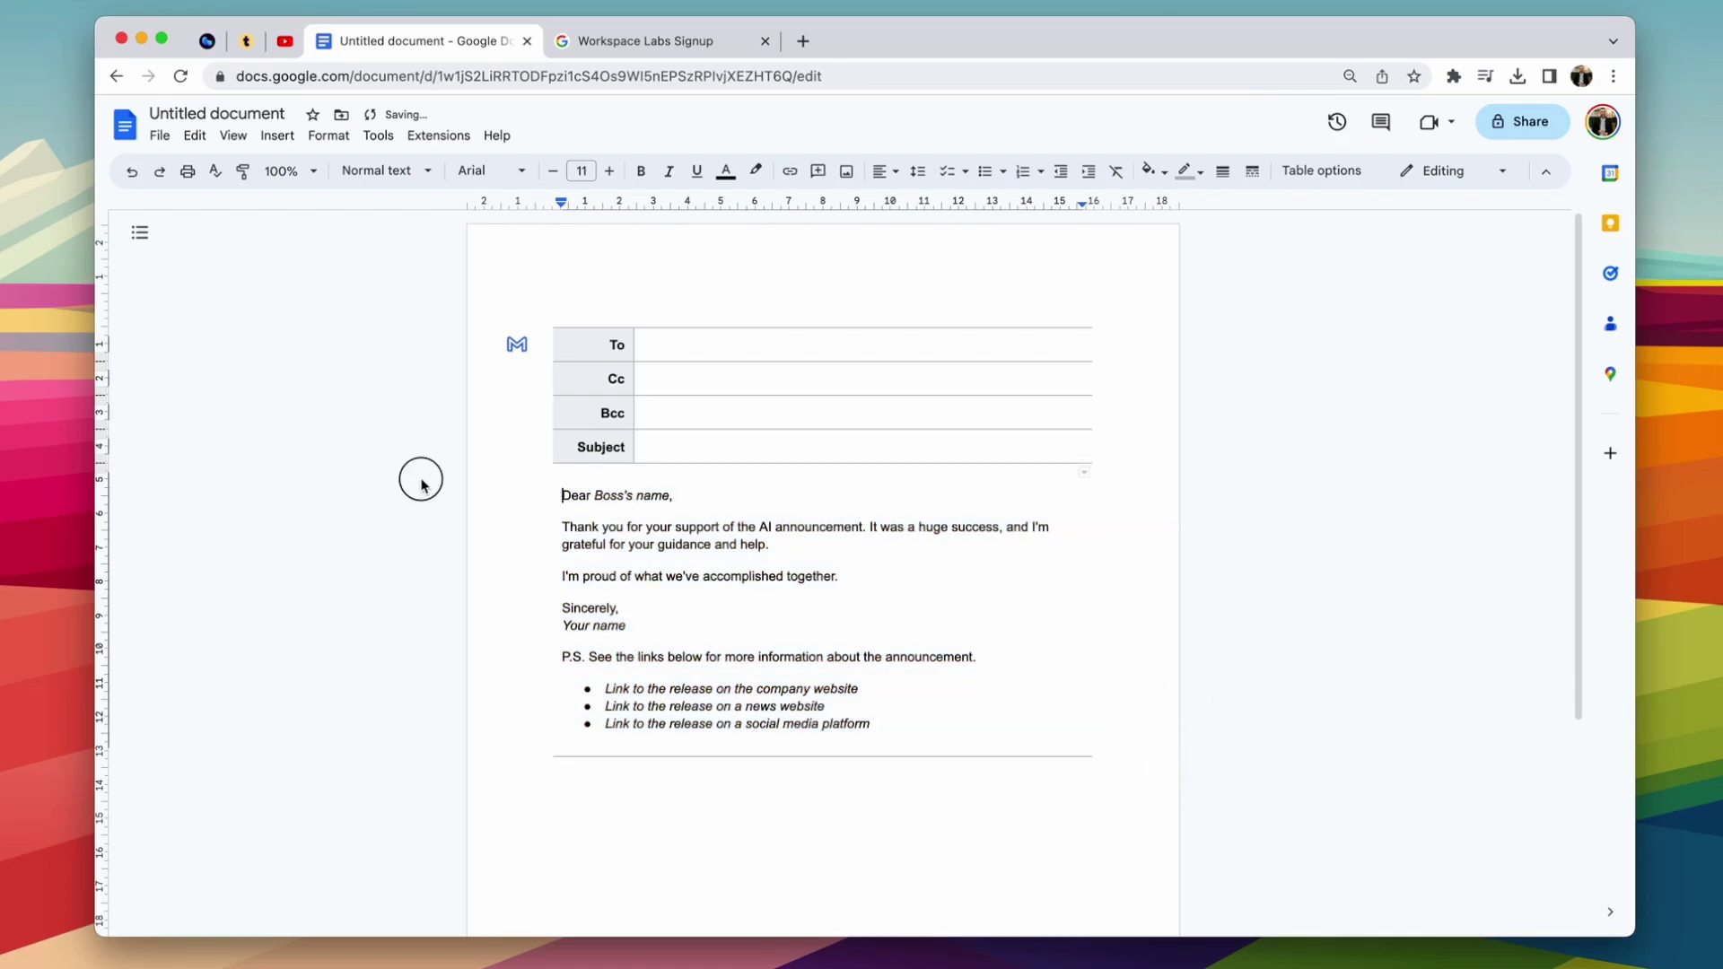
{"action": "left_click", "coordinate": [595, 603]}
{"action": "left_click", "coordinate": [520, 805]}
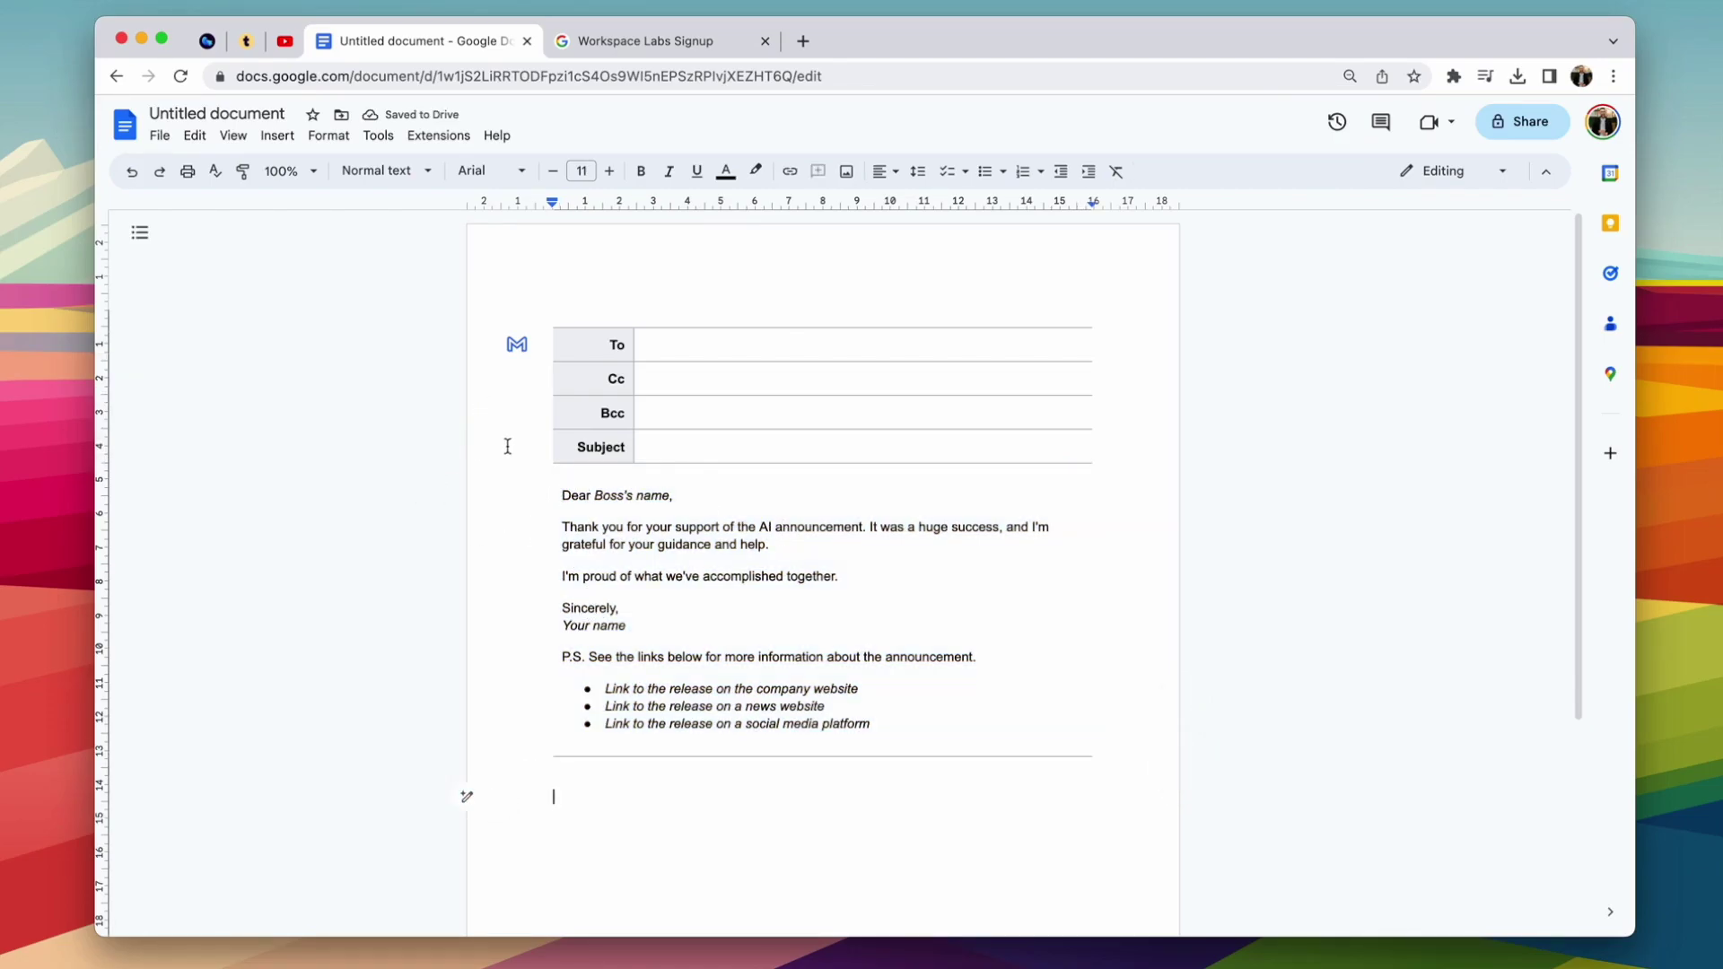
{"action": "left_click", "coordinate": [600, 499]}
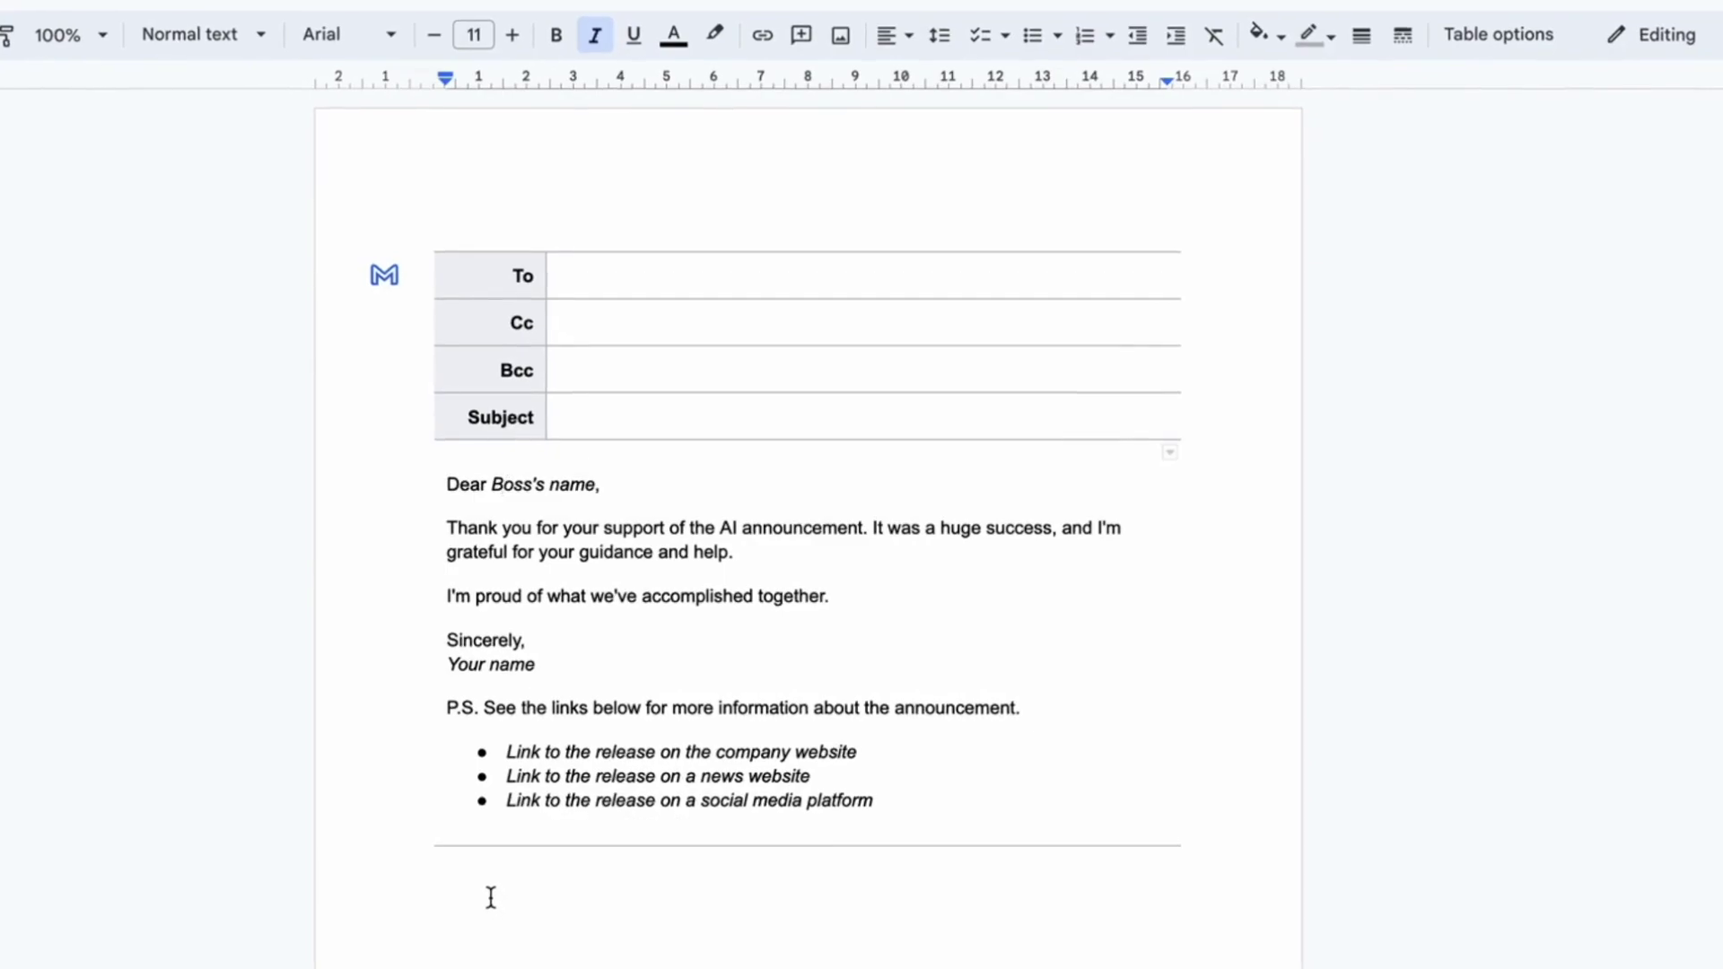
Step: Enter the recipient's e-mail address in the email draft's To field
{"action": "left_click", "coordinate": [491, 897]}
{"action": "left_click", "coordinate": [513, 486]}
{"action": "left_click", "coordinate": [611, 287]}
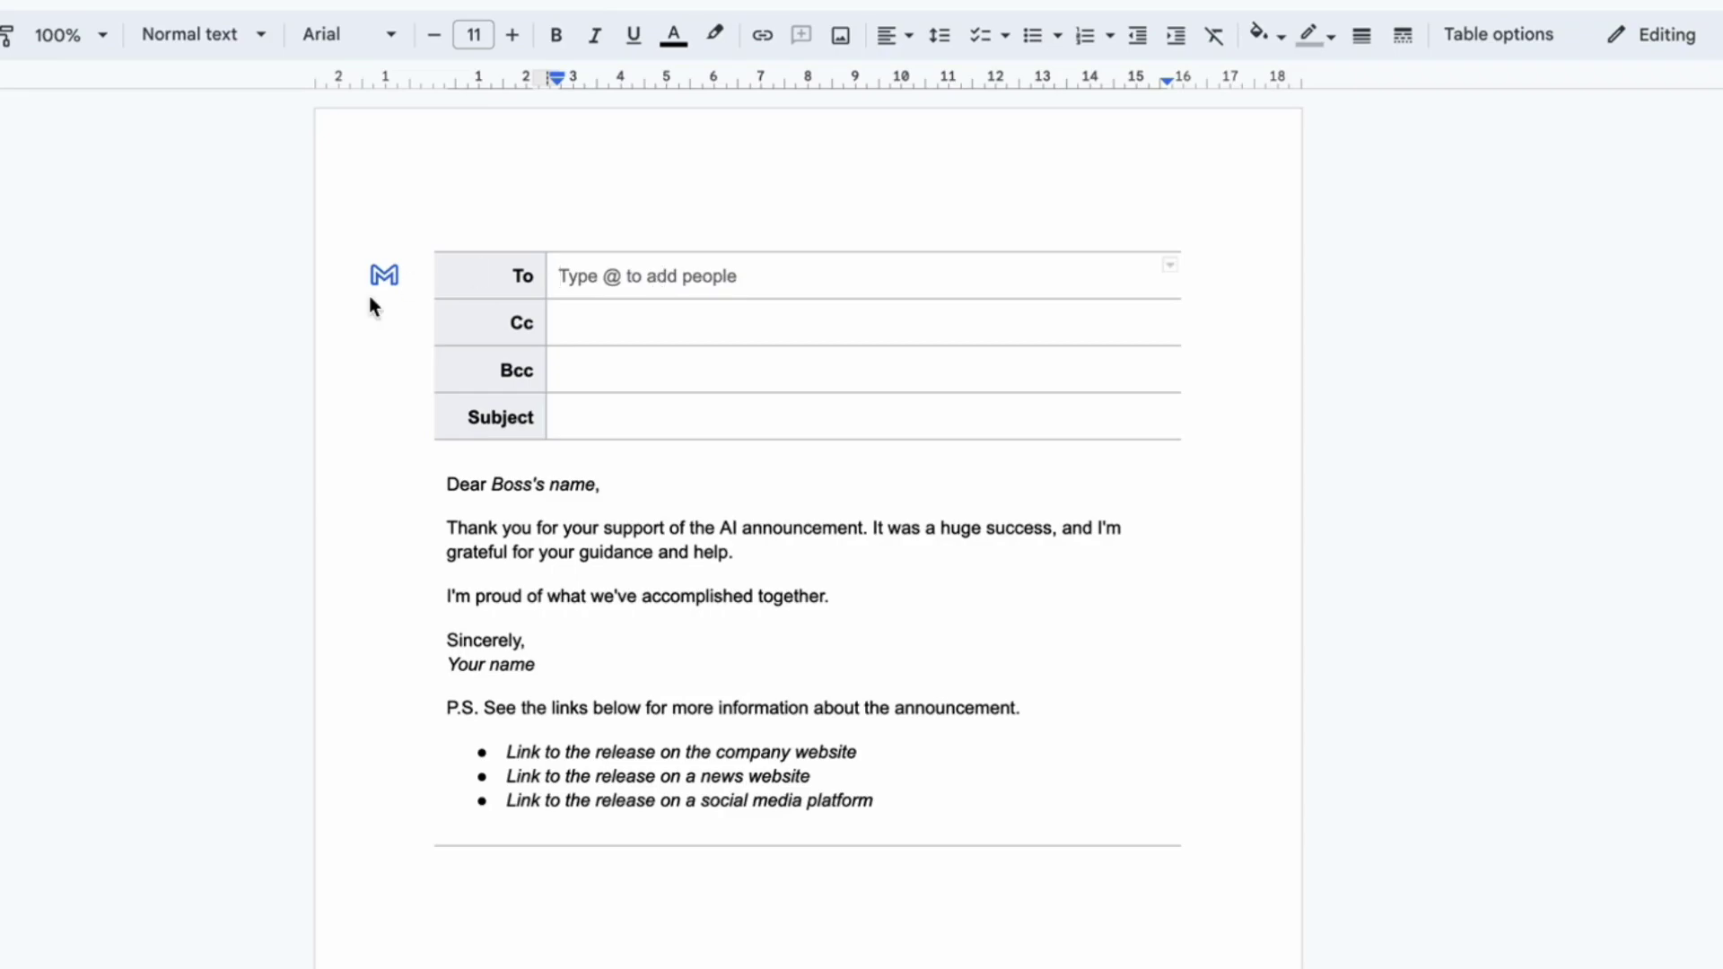
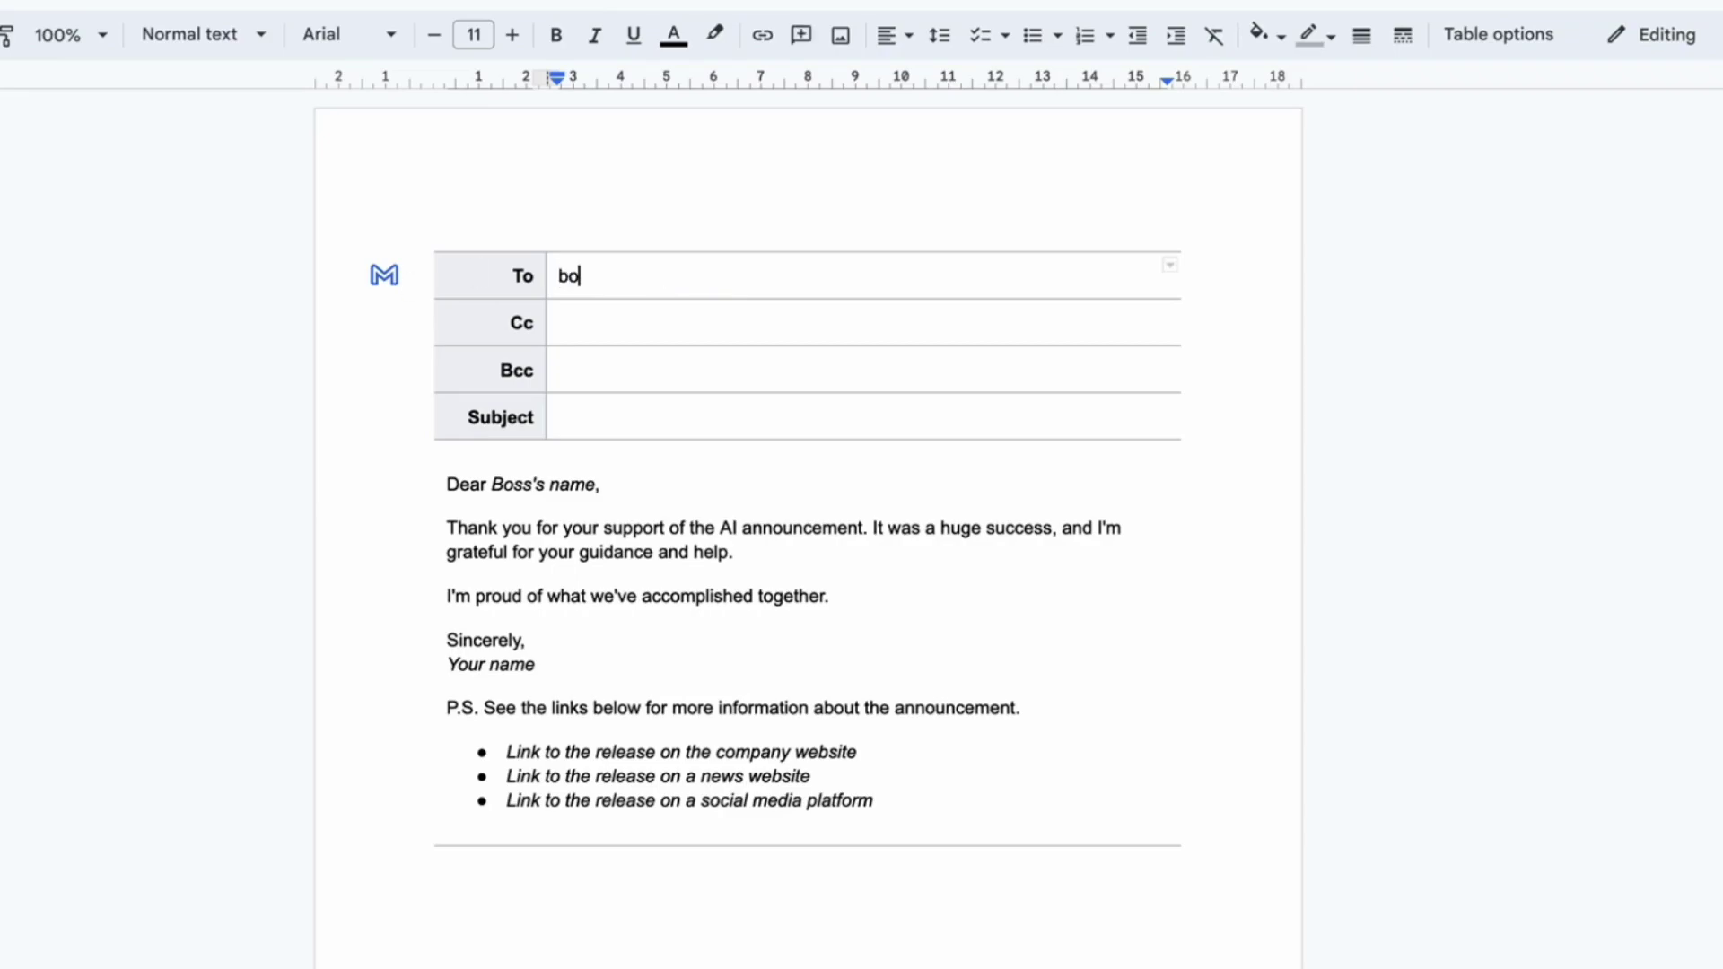
{"action": "key", "text": "Return"}
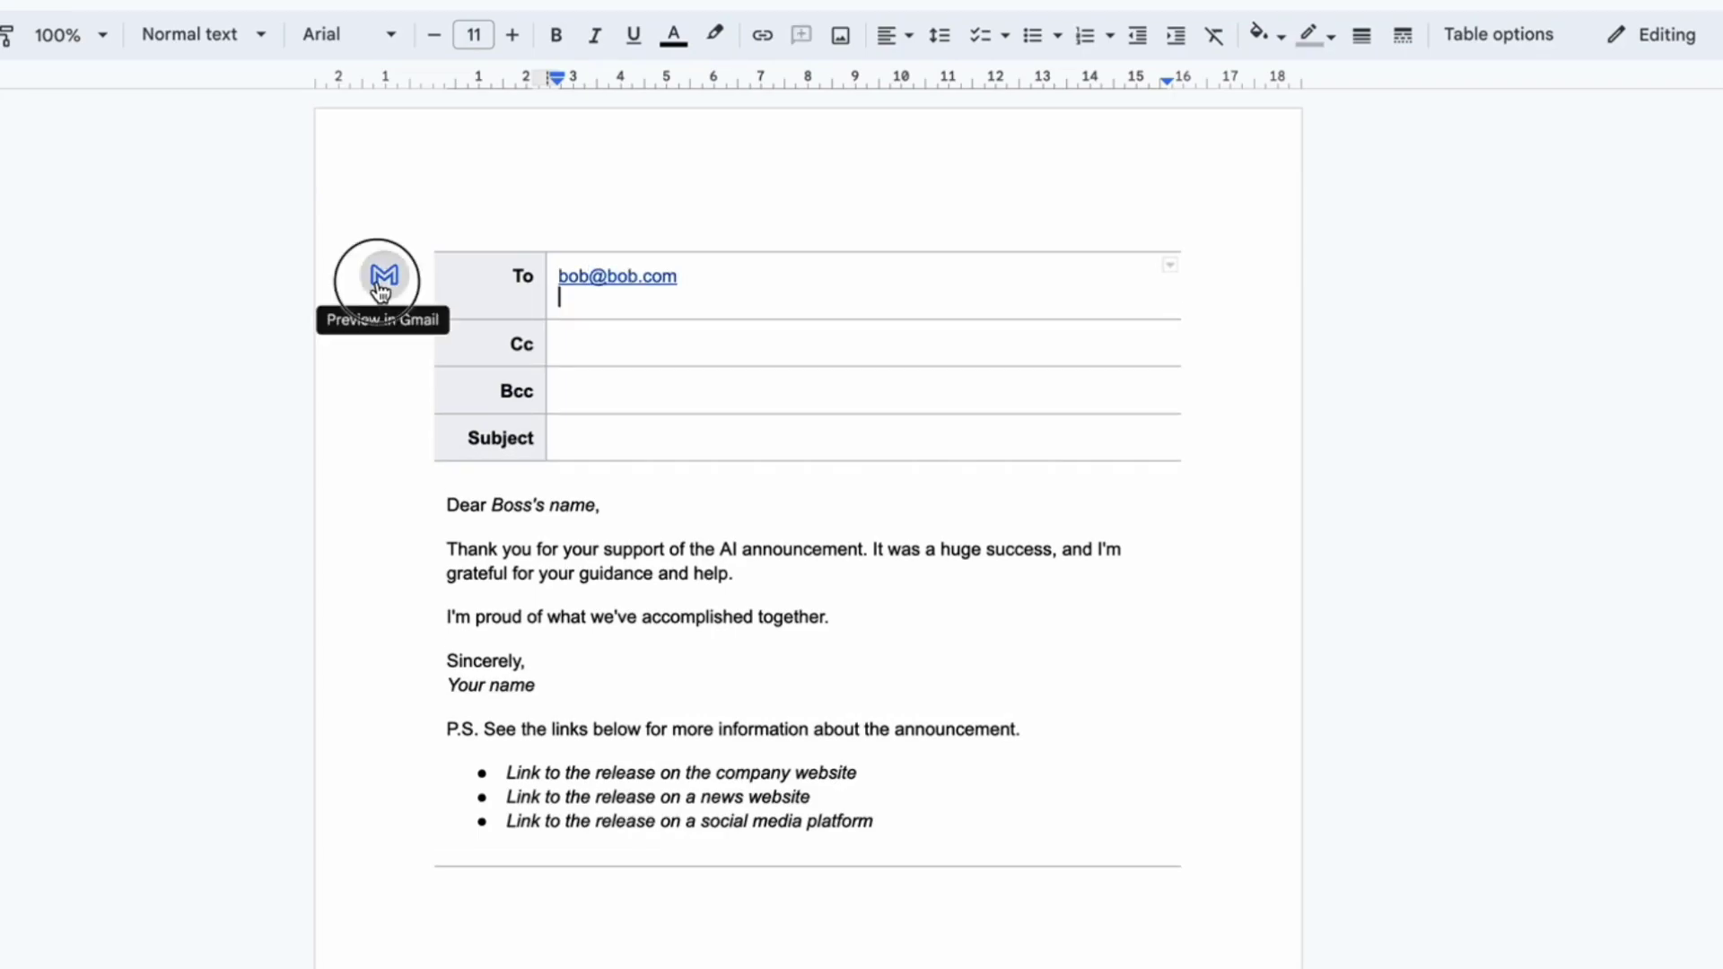
{"action": "left_click", "coordinate": [247, 222]}
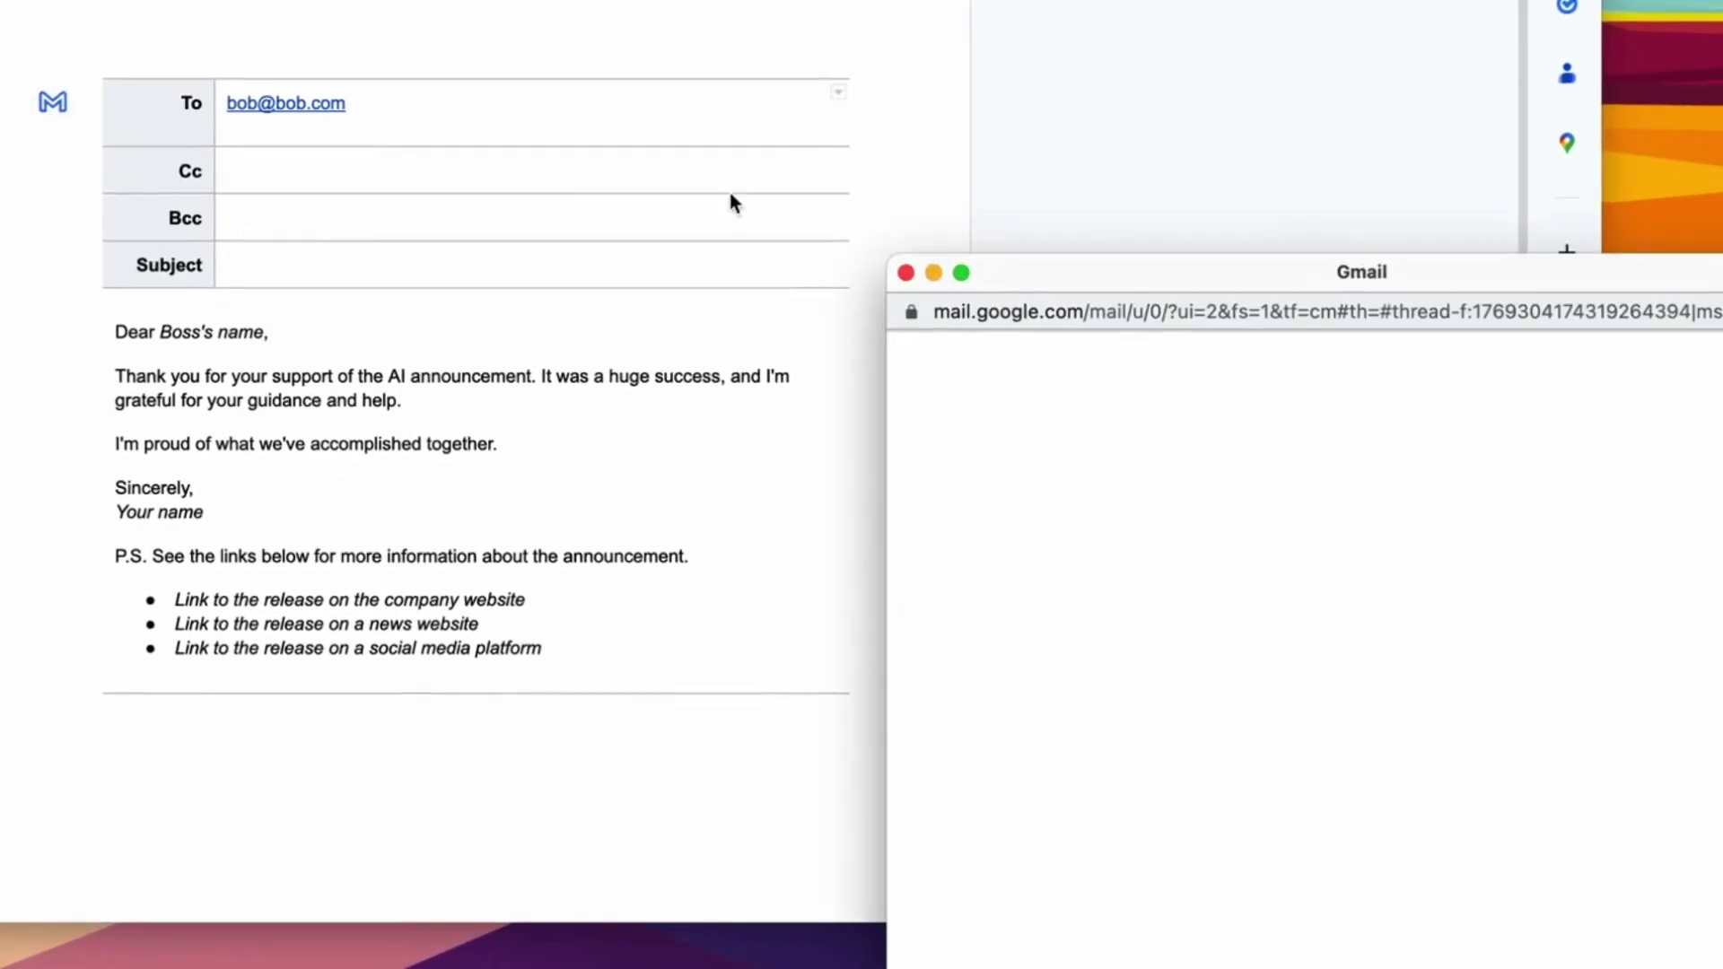
{"action": "left_click_drag", "start_coordinate": [1476, 379], "coordinate": [948, 13]}
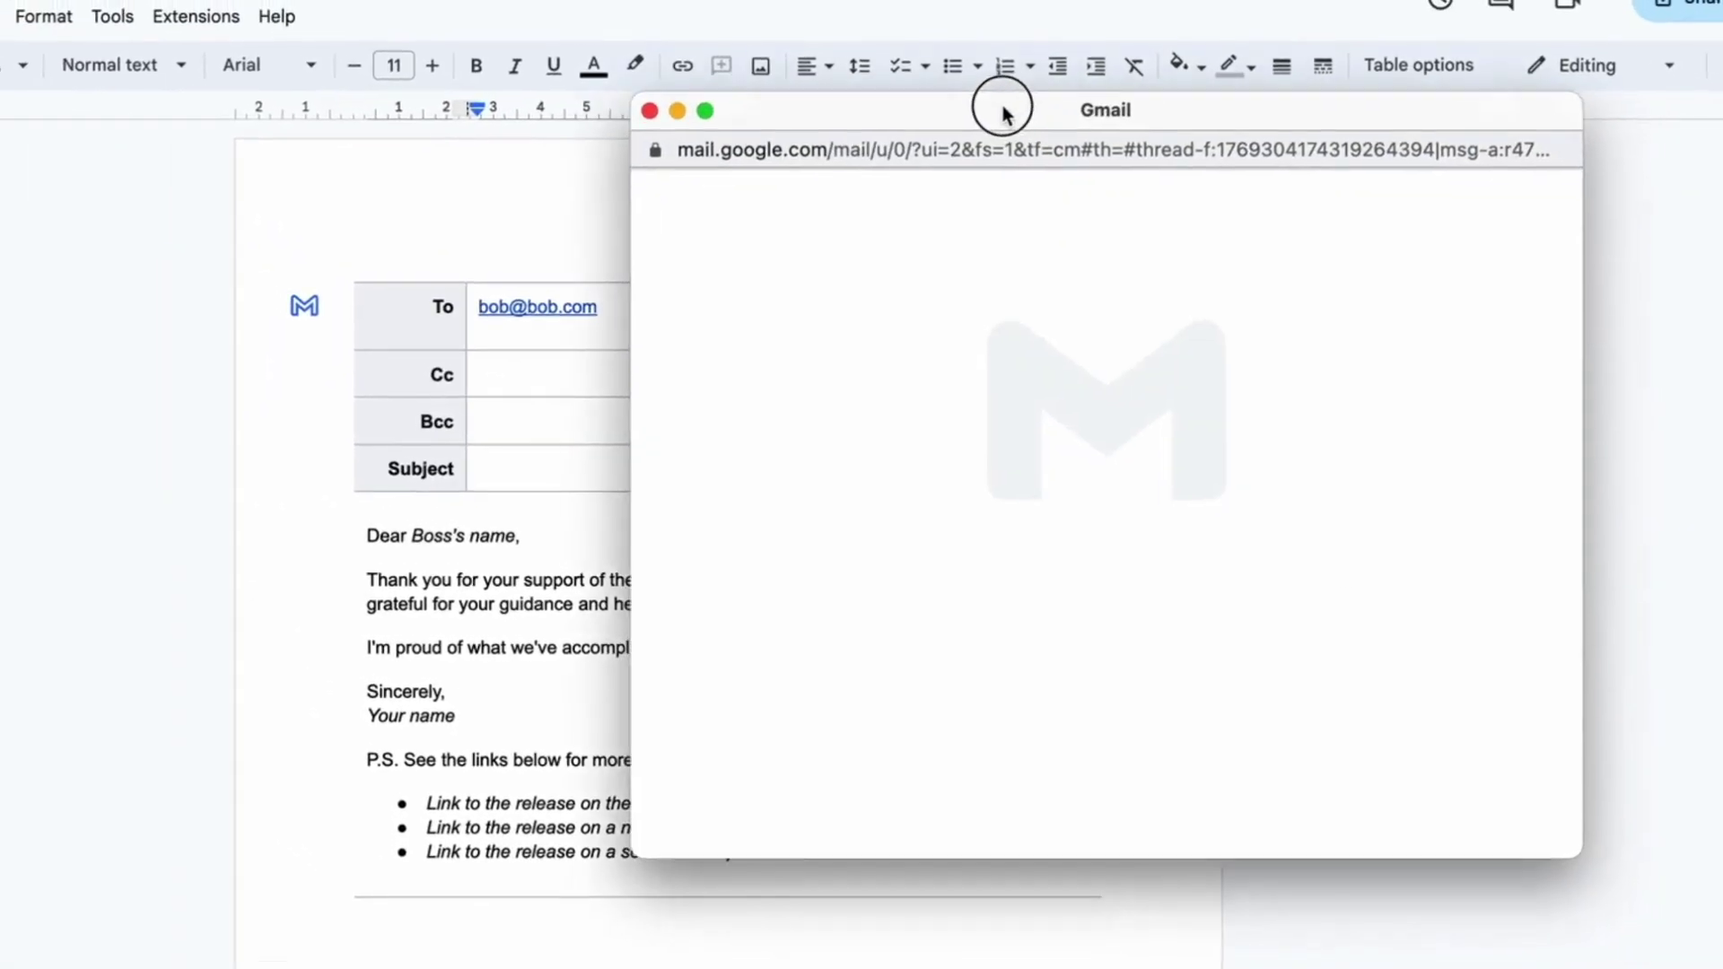
{"action": "left_click_drag", "start_coordinate": [1003, 114], "coordinate": [987, 99]}
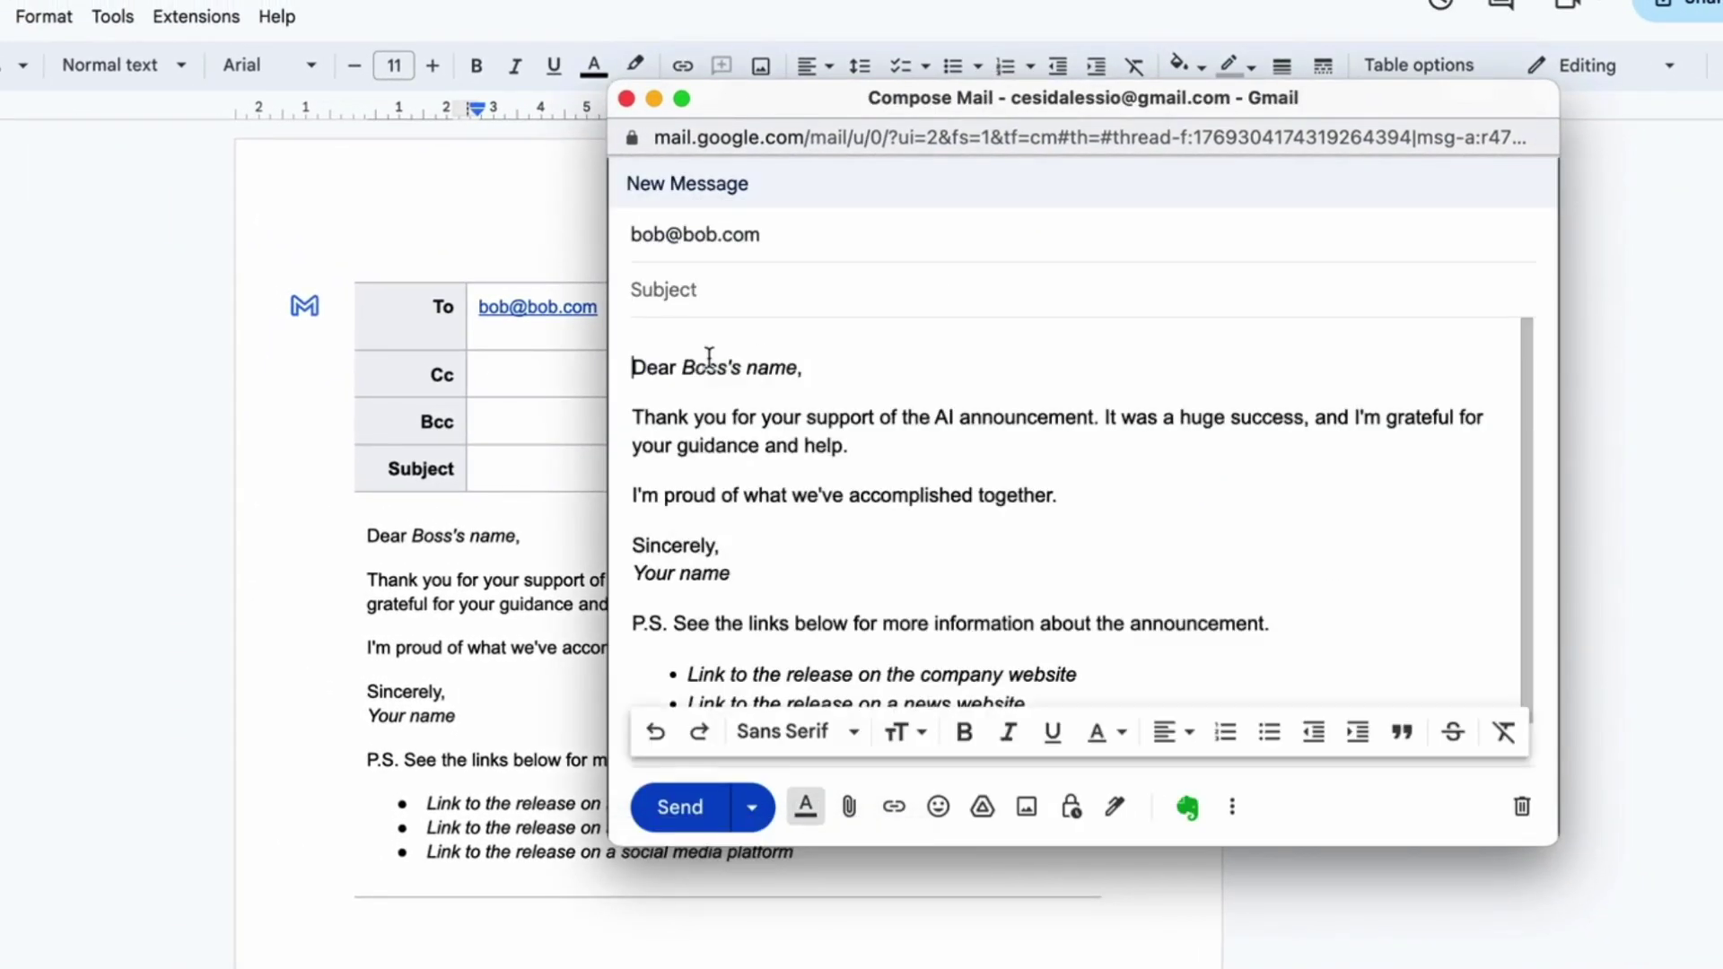
{"action": "scroll", "coordinate": [760, 491], "scroll_direction": "down", "scroll_amount": 1}
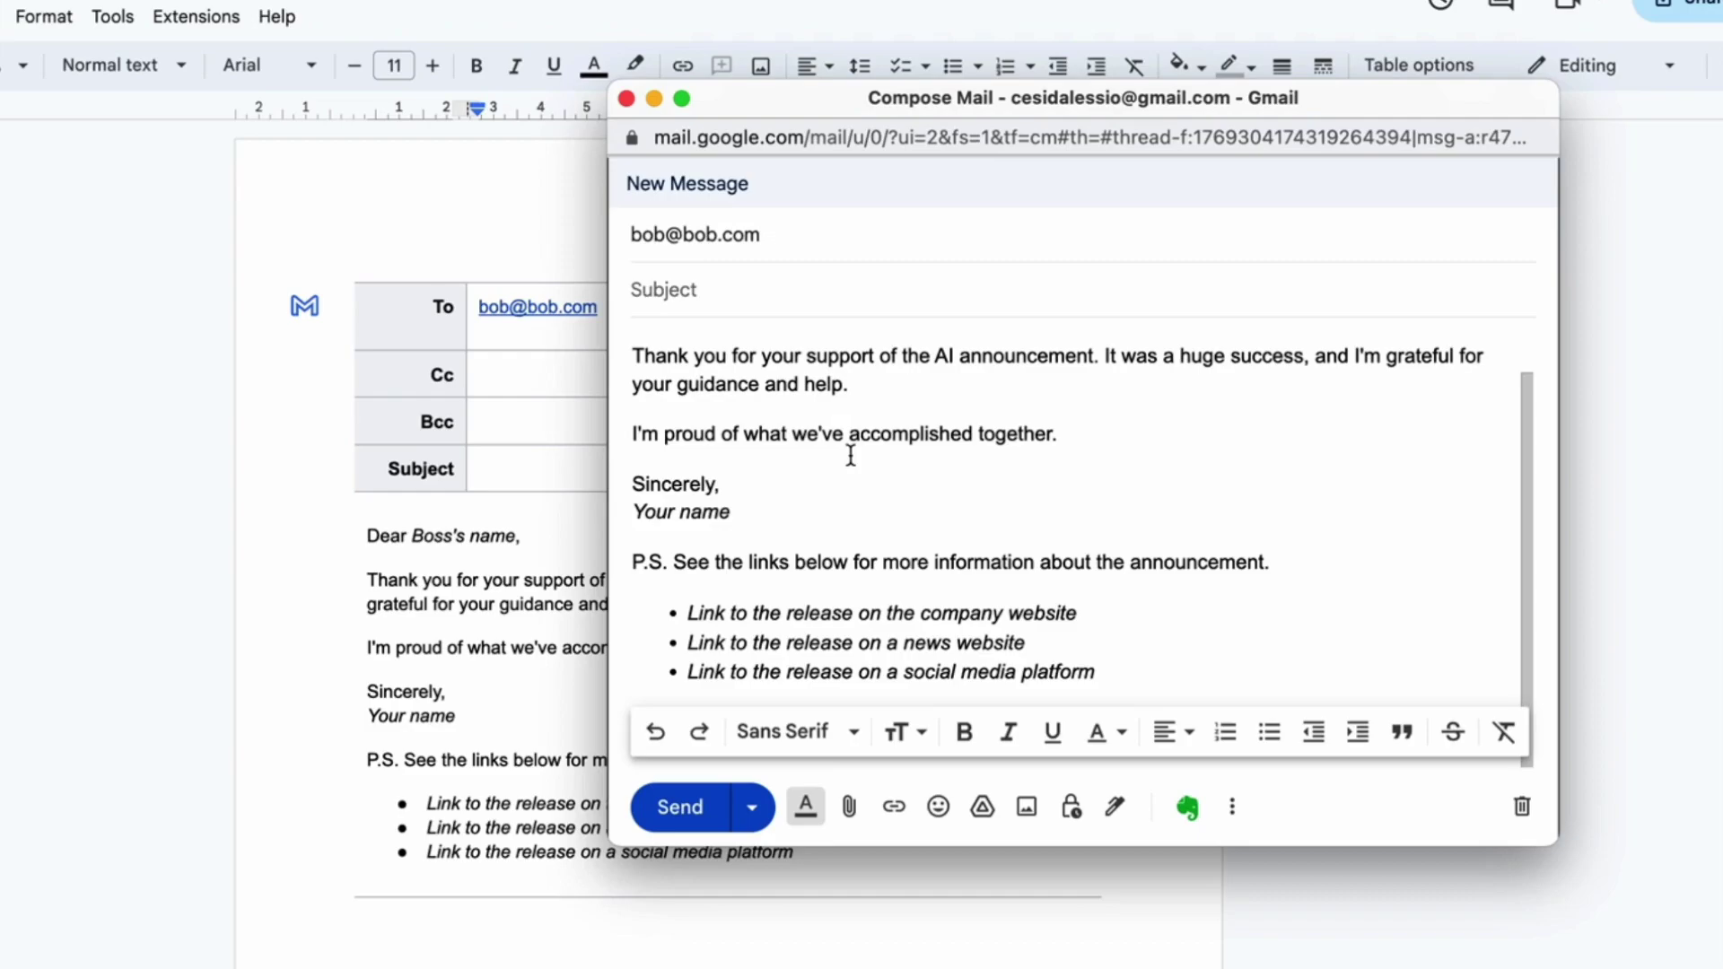
{"action": "scroll", "coordinate": [850, 456], "scroll_direction": "up", "scroll_amount": 1}
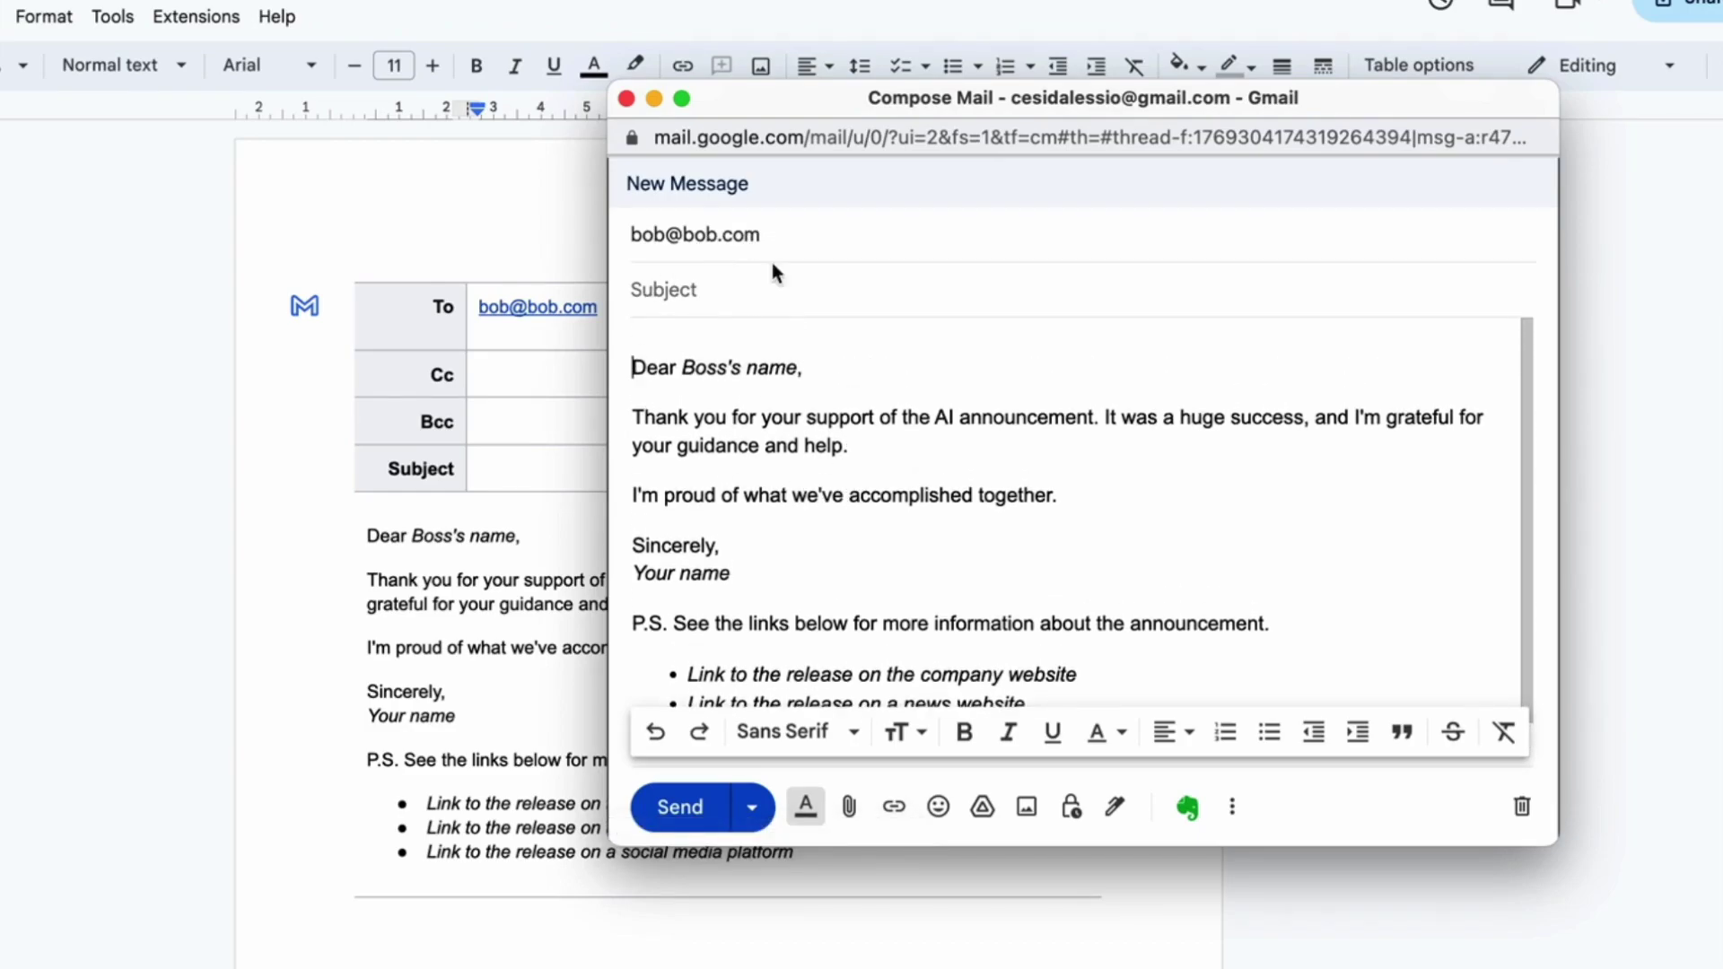
{"action": "left_click", "coordinate": [627, 99]}
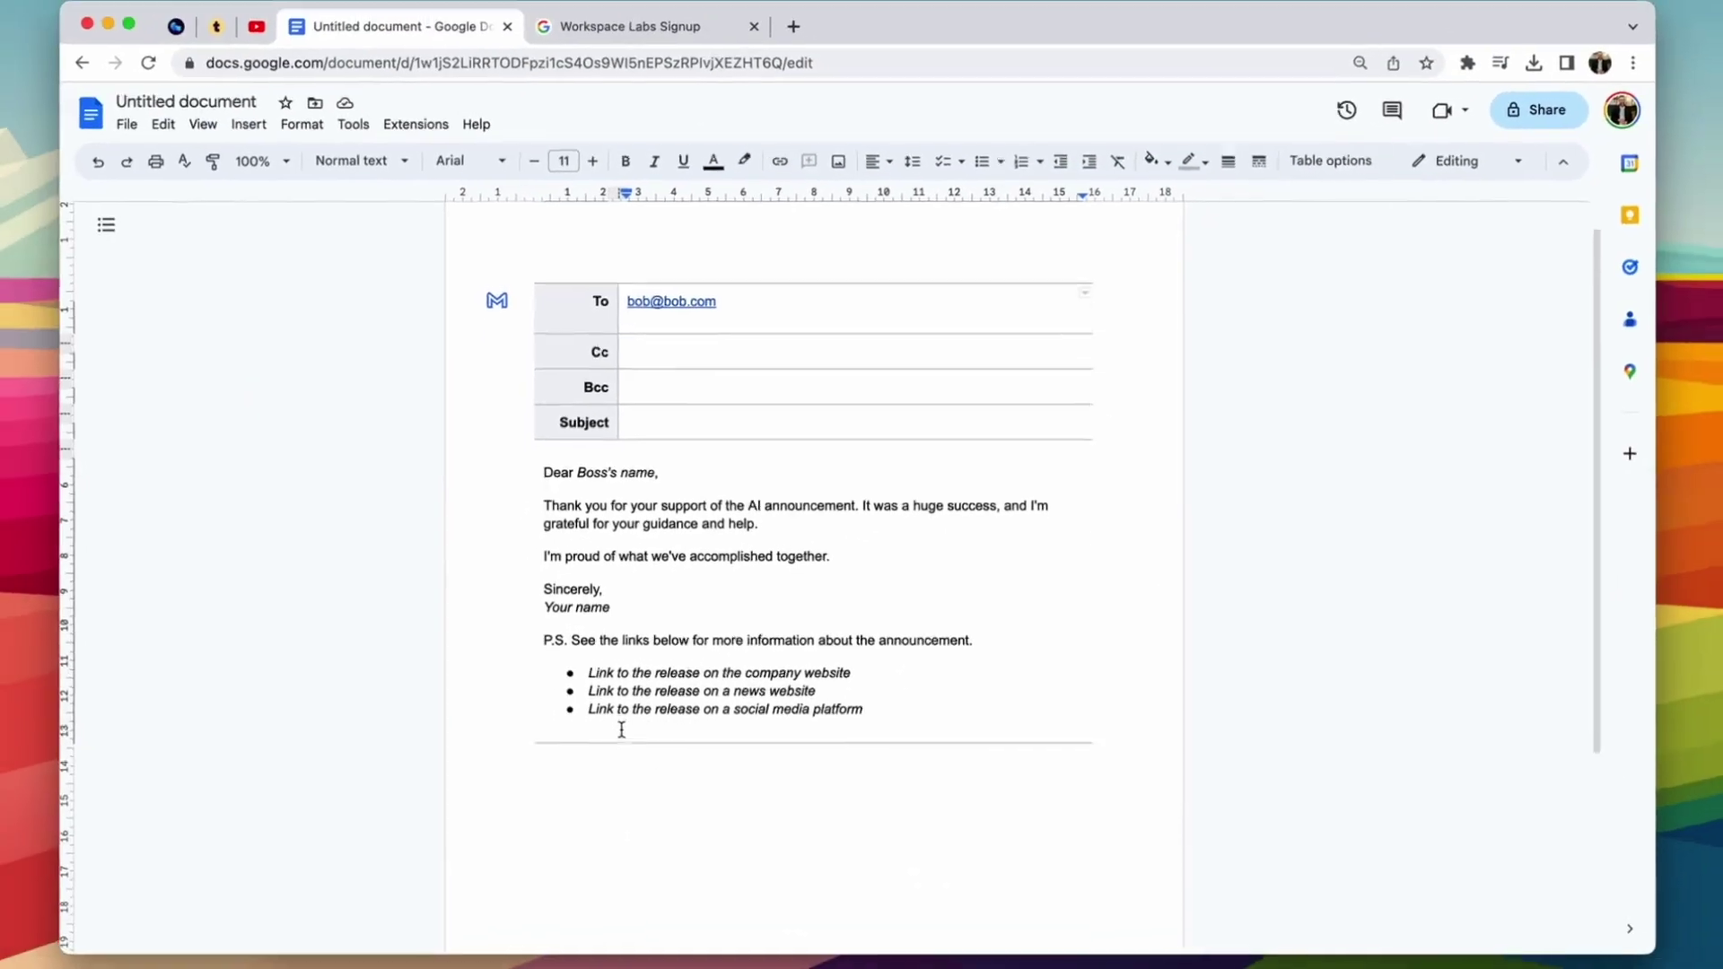
Step: Open an empty Help me write prompt below the email block, then go to the Workspace Labs sign-up tab
{"action": "left_click", "coordinate": [567, 822]}
{"action": "scroll", "coordinate": [569, 824], "scroll_direction": "down", "scroll_amount": 2}
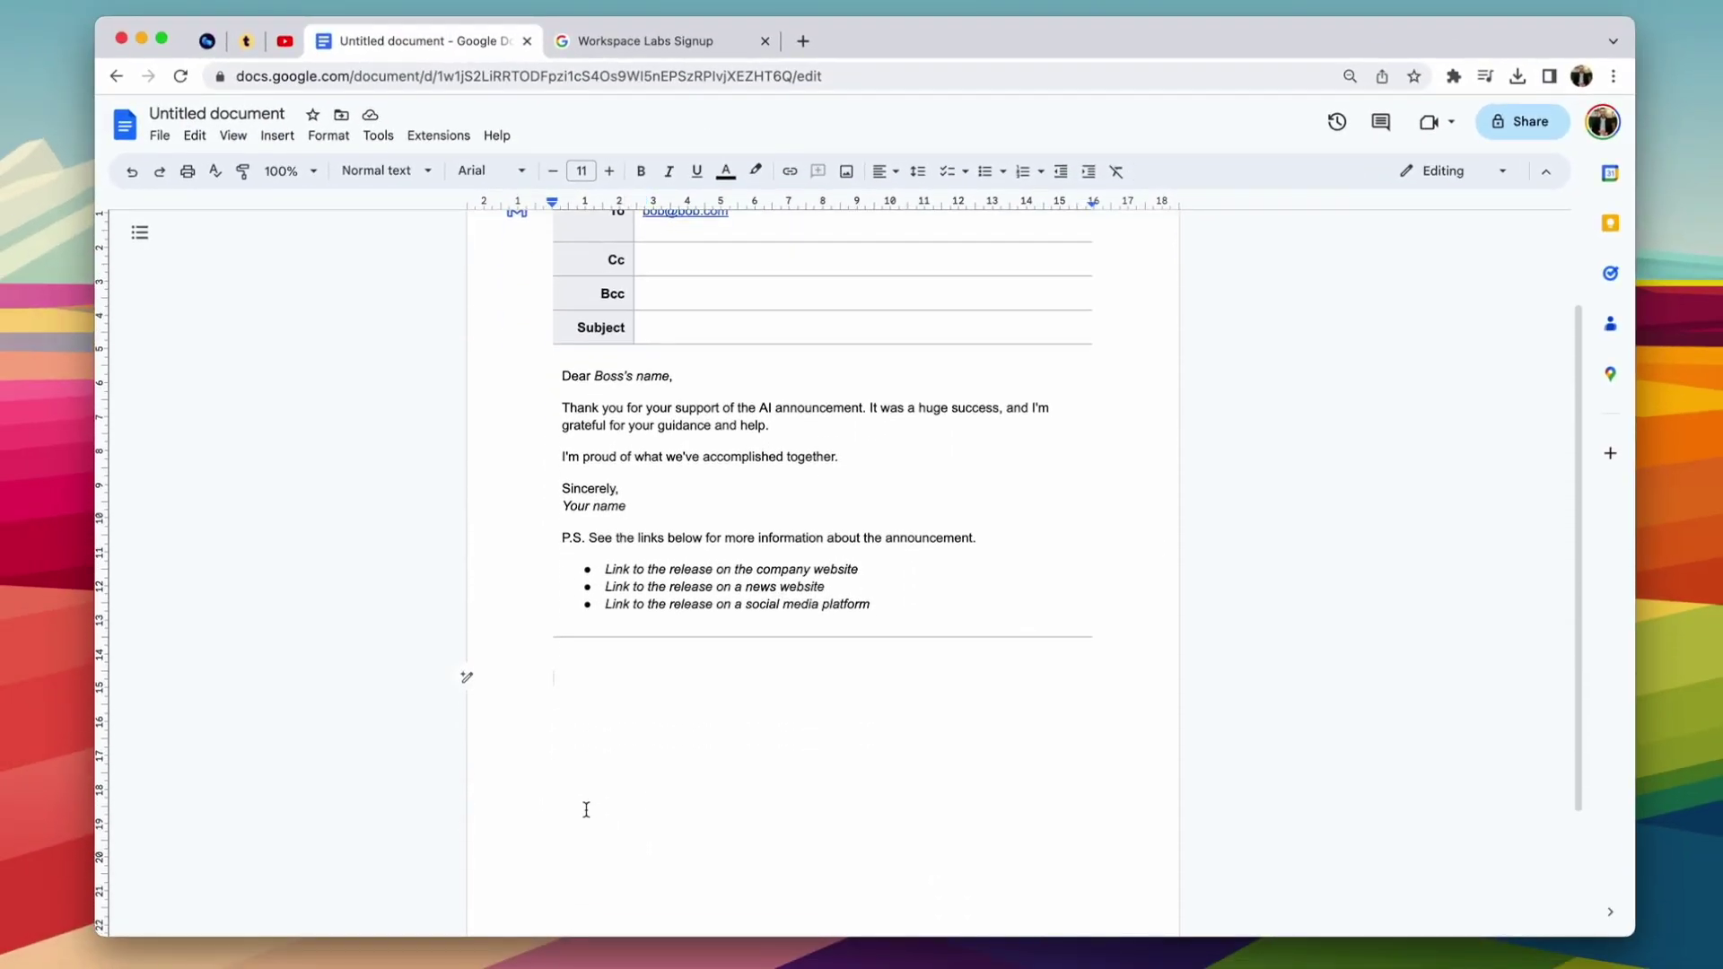
{"action": "left_click", "coordinate": [467, 677]}
{"action": "left_click", "coordinate": [772, 770]}
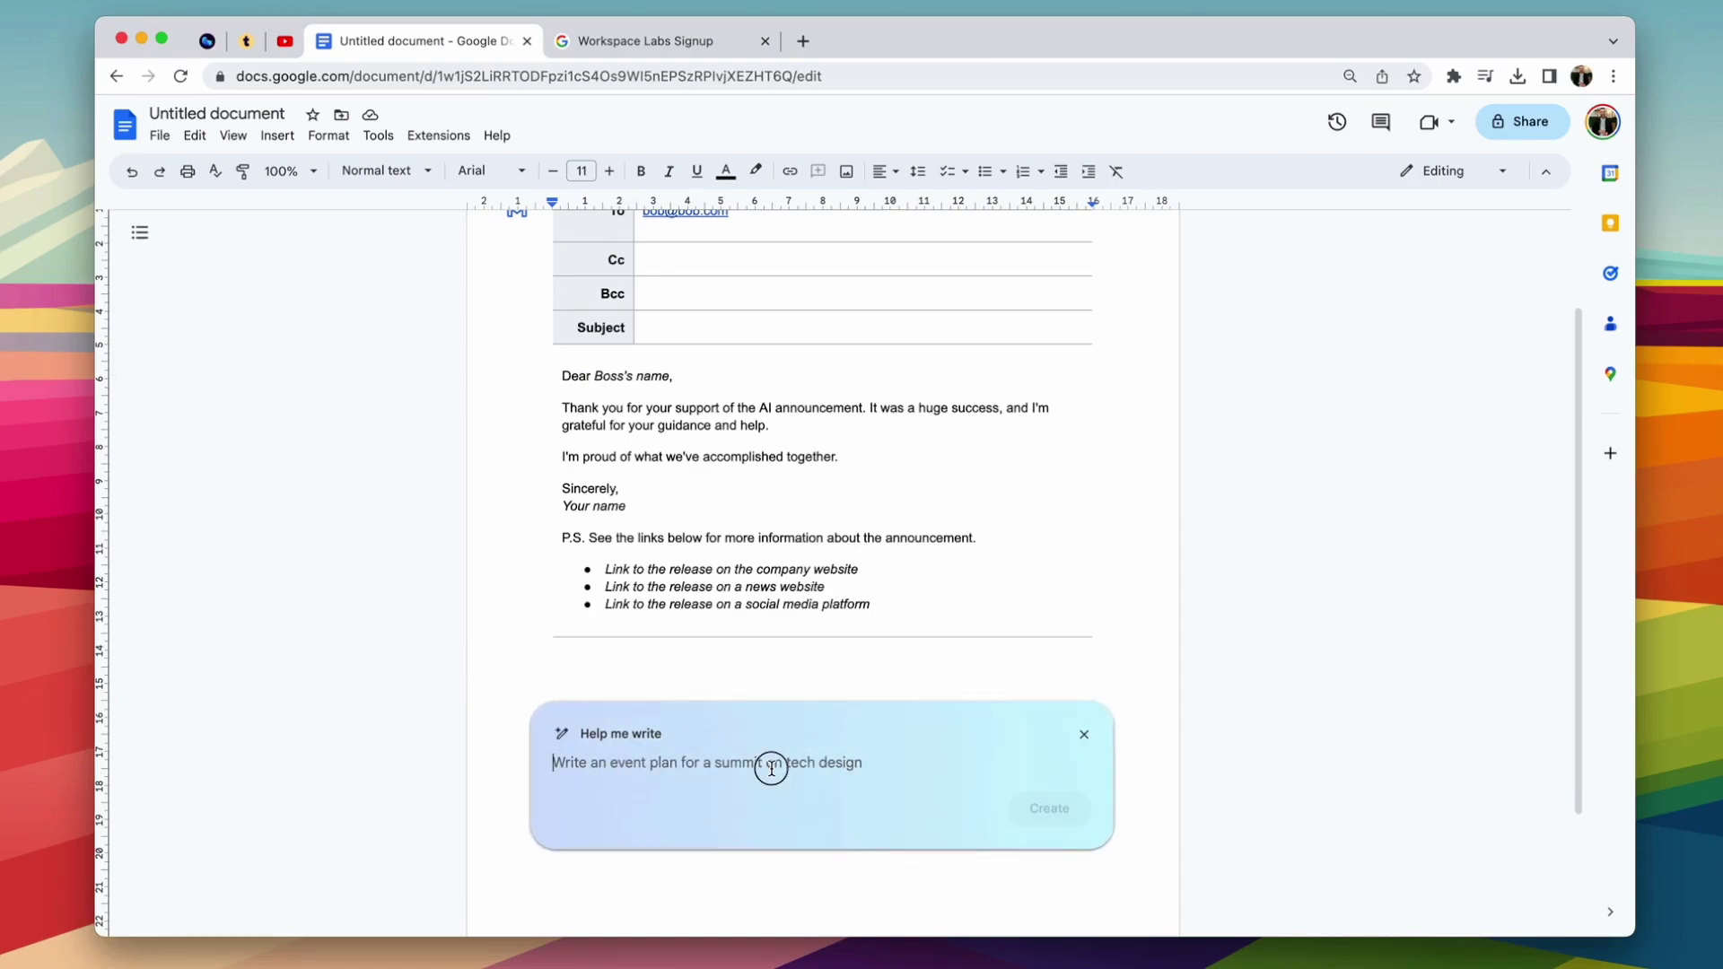
{"action": "scroll", "coordinate": [754, 686], "scroll_direction": "down", "scroll_amount": 2}
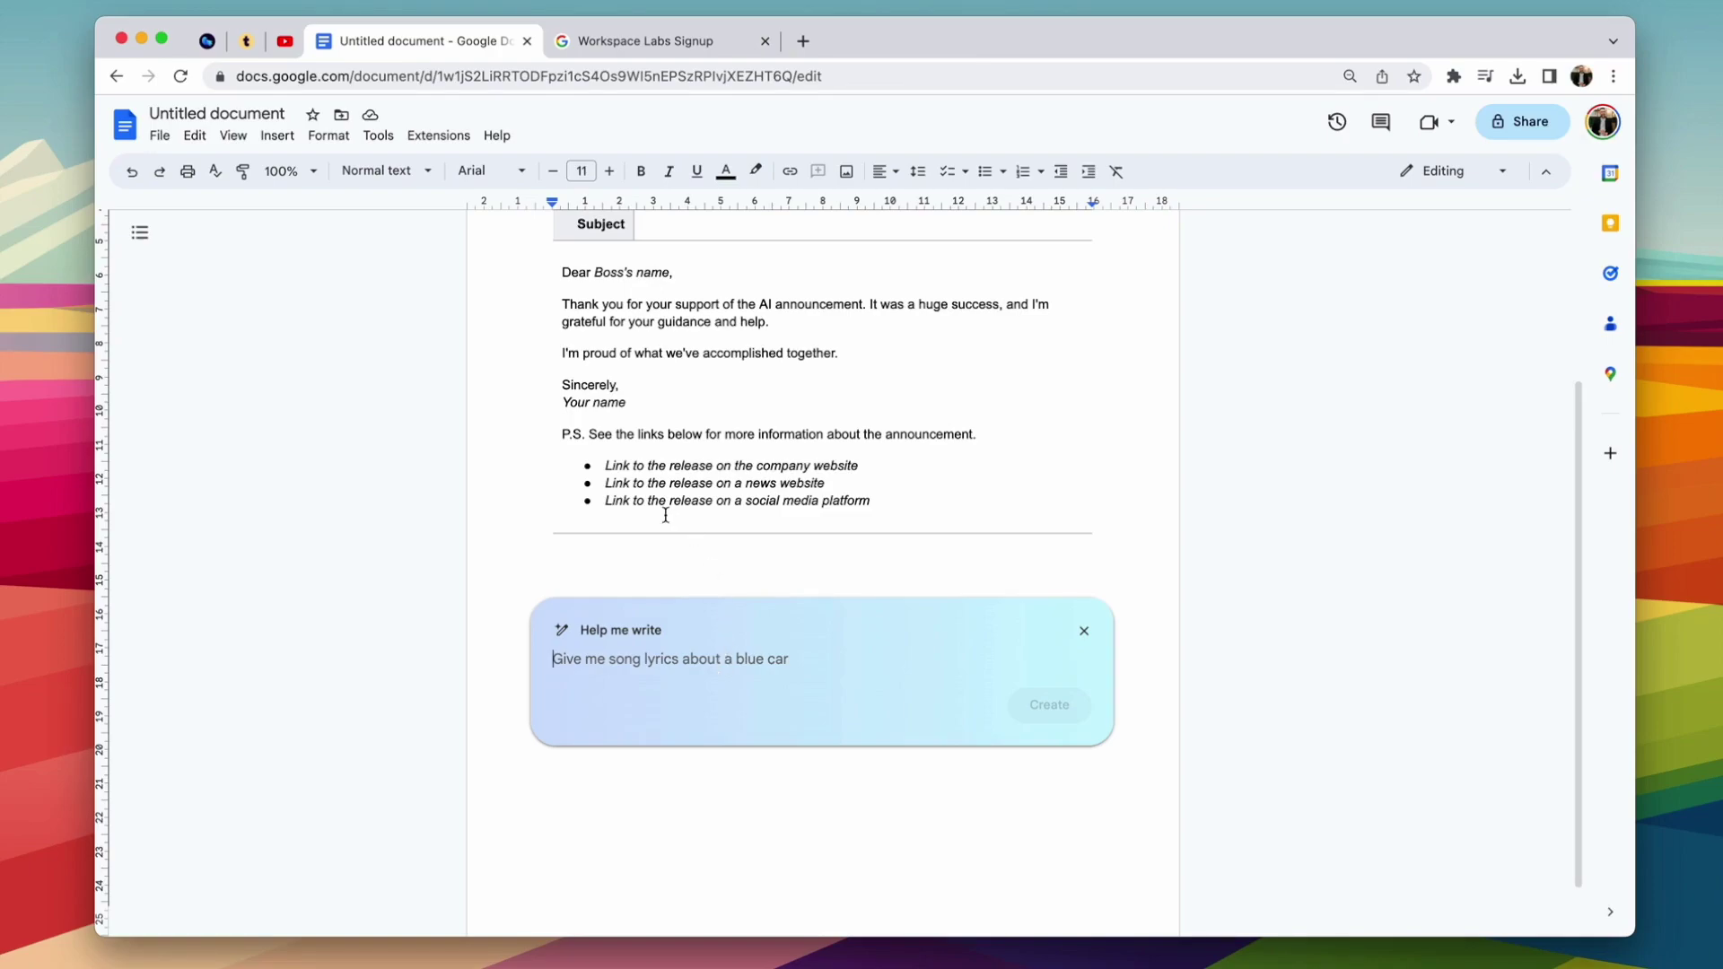
{"action": "scroll", "coordinate": [619, 482], "scroll_direction": "up", "scroll_amount": 1}
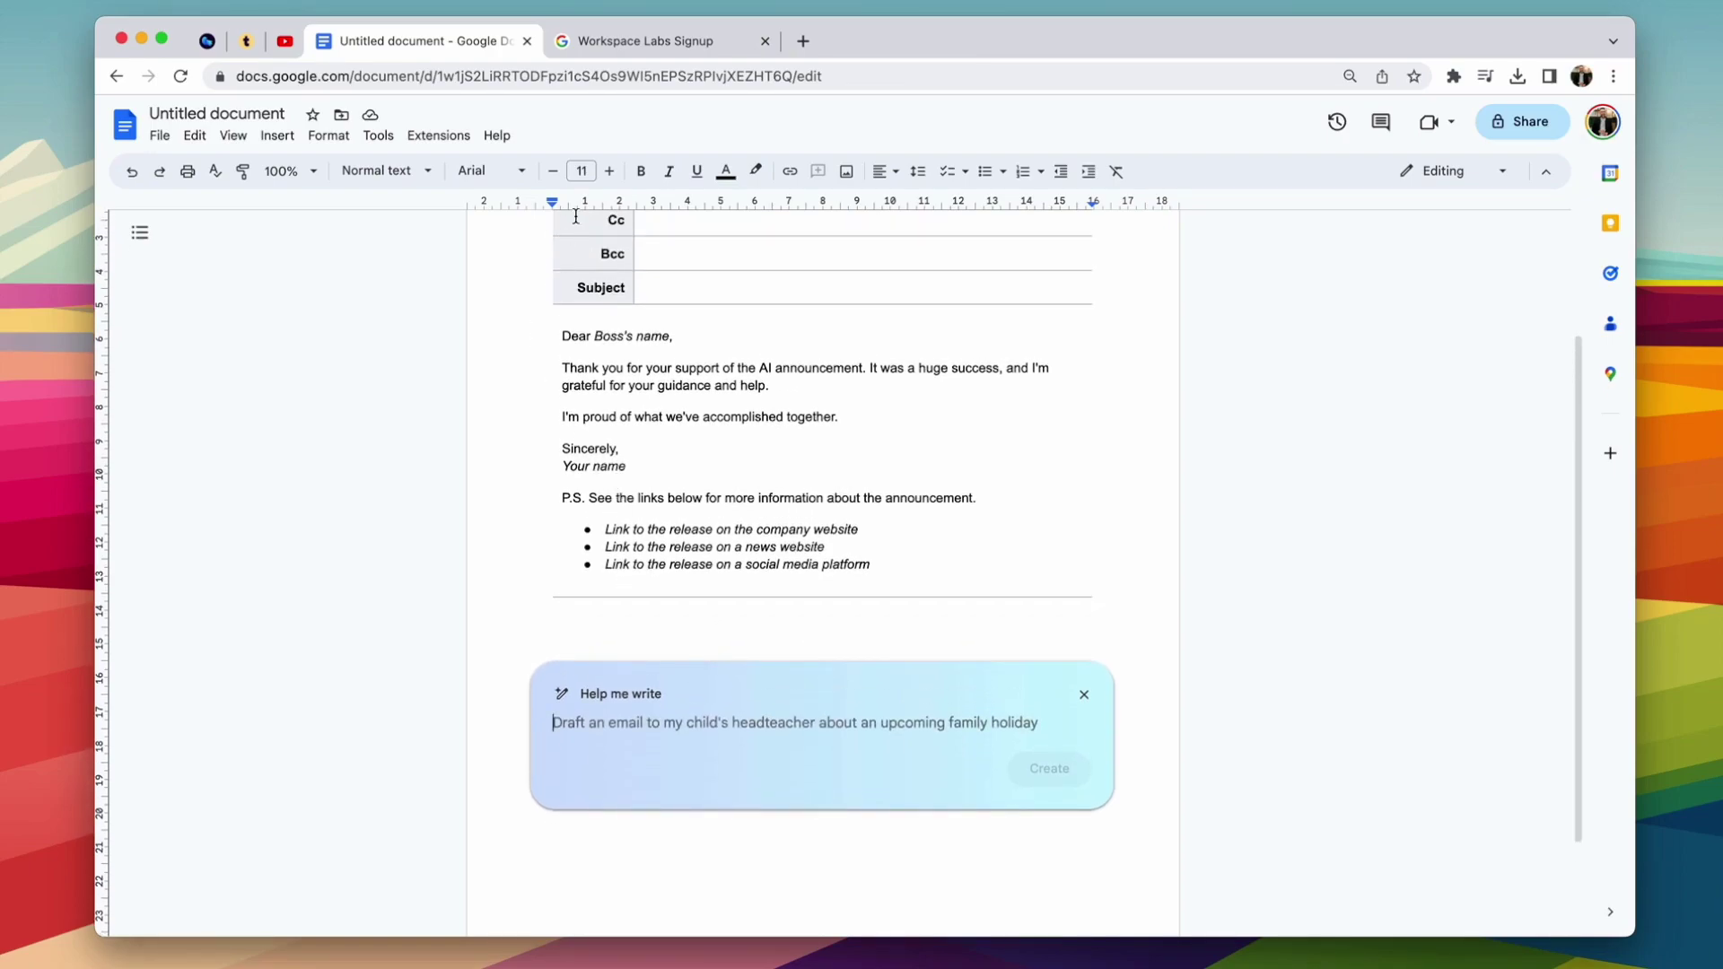
{"action": "left_click", "coordinate": [625, 44]}
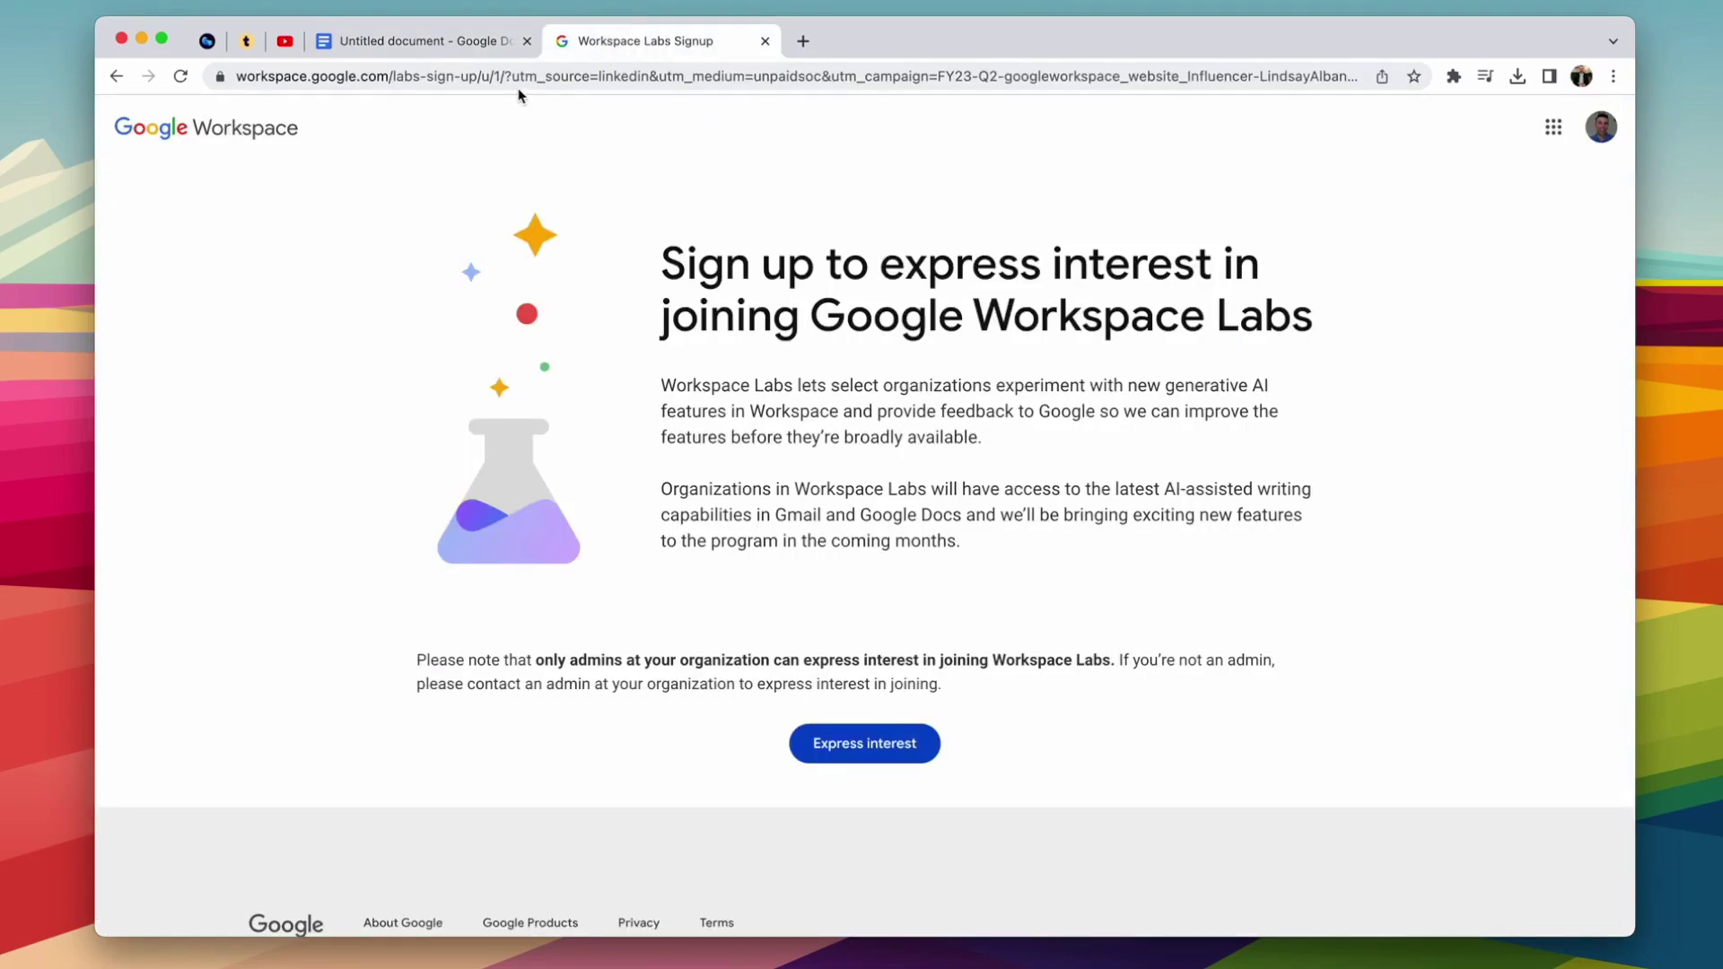
{"action": "scroll", "coordinate": [599, 314], "scroll_direction": "down", "scroll_amount": 1}
{"action": "scroll", "coordinate": [600, 314], "scroll_direction": "up", "scroll_amount": 2}
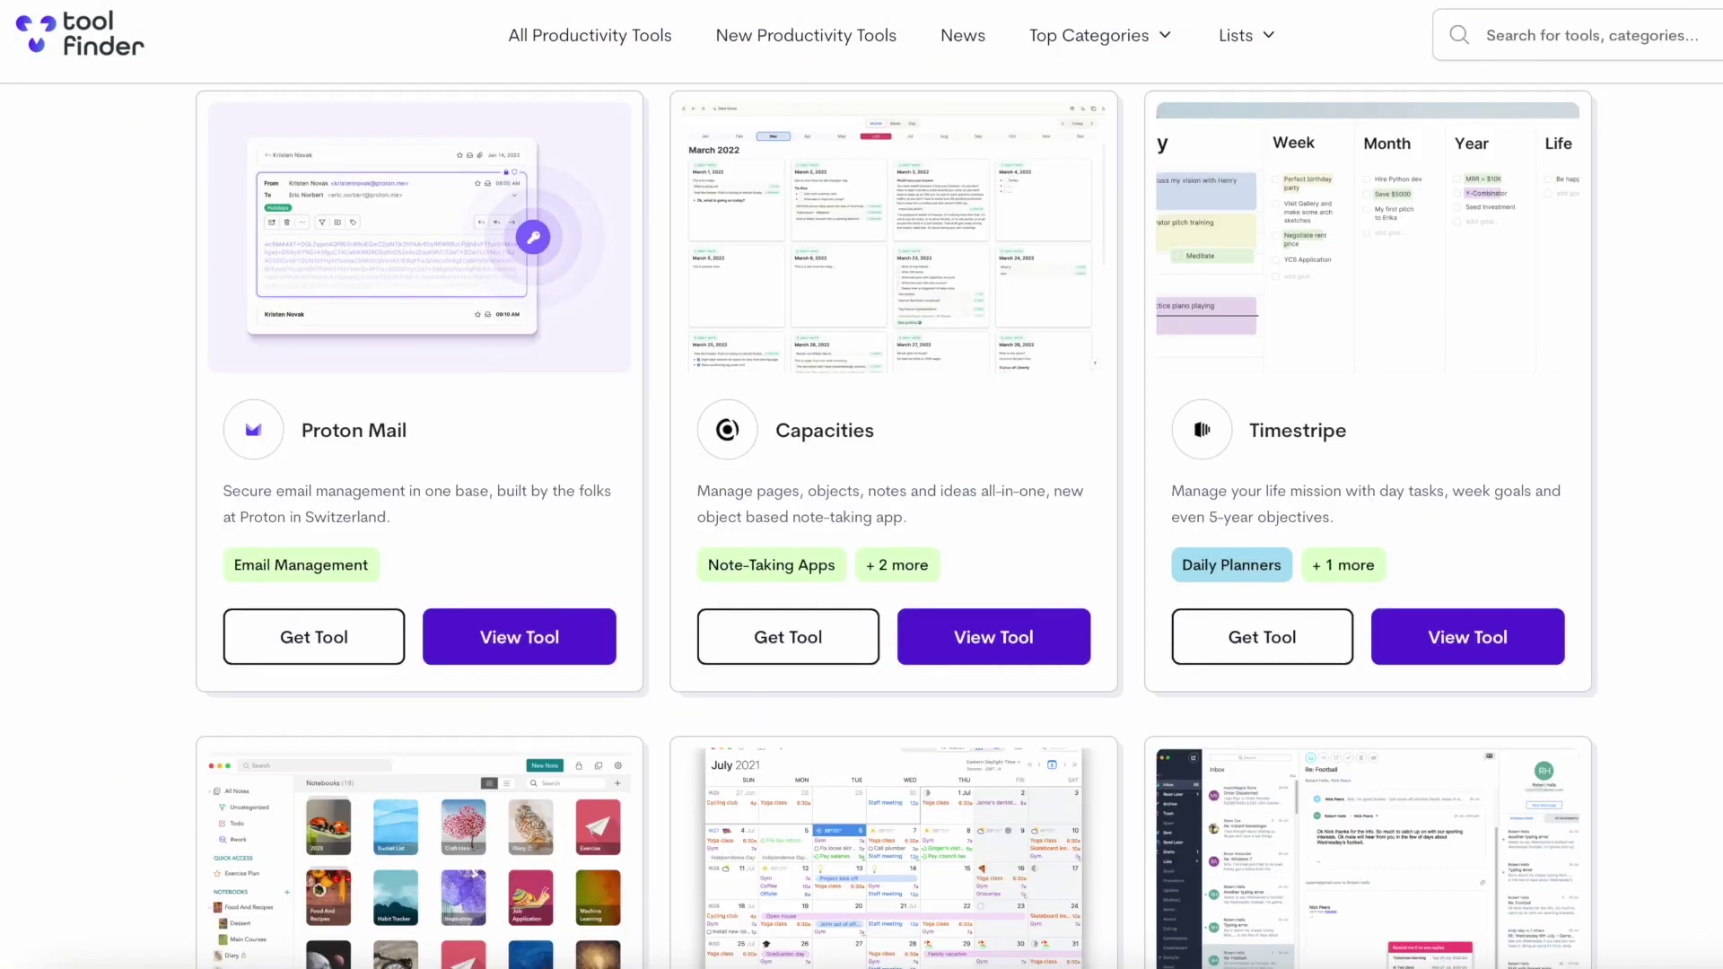
{"action": "scroll", "coordinate": [862, 520], "scroll_direction": "down", "scroll_amount": 3}
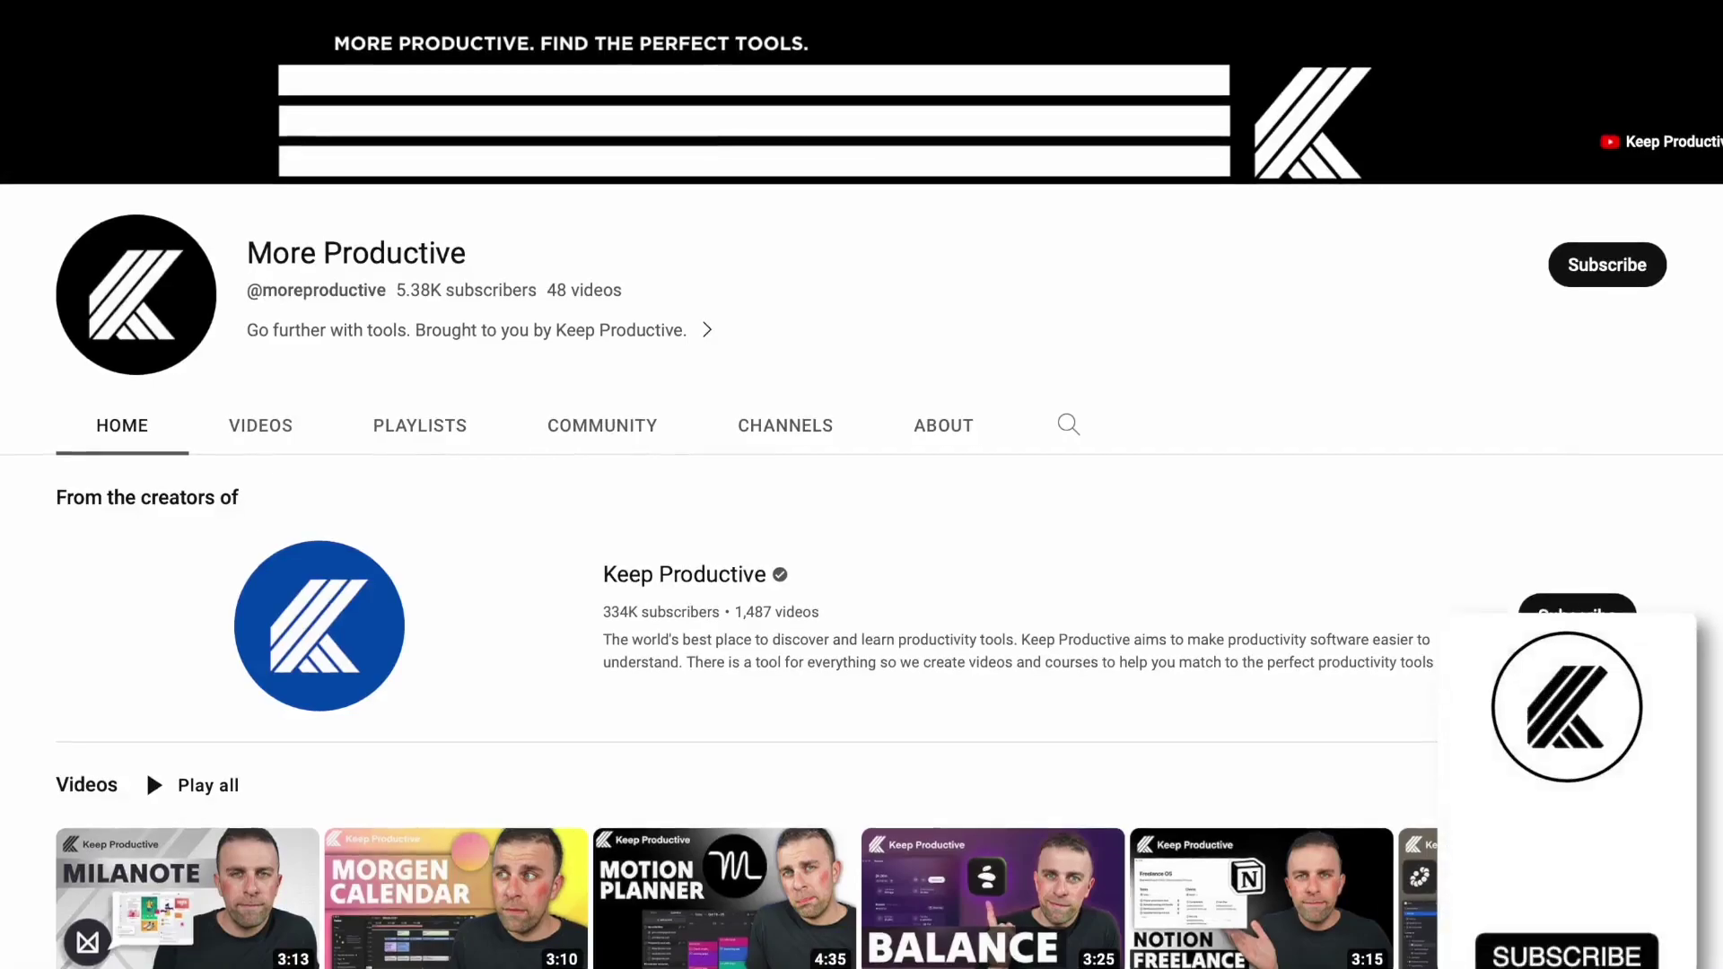